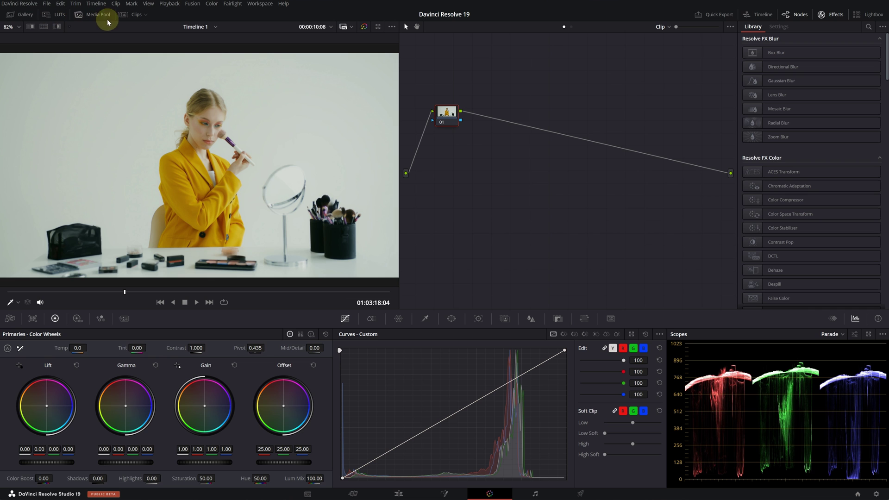
pyautogui.click(139, 15)
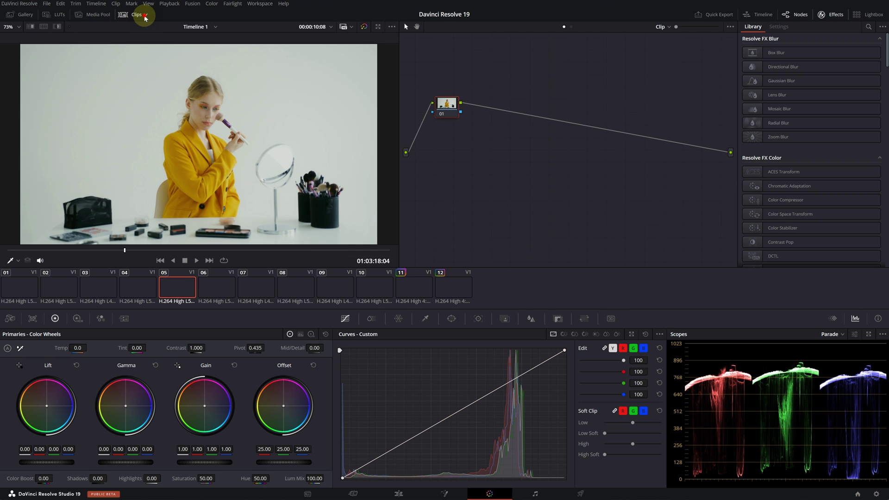
pyautogui.click(145, 15)
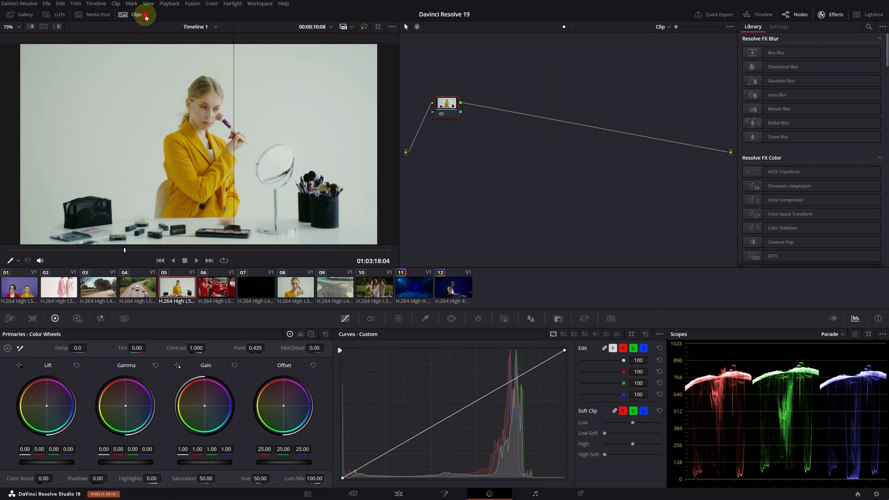
pyautogui.click(141, 16)
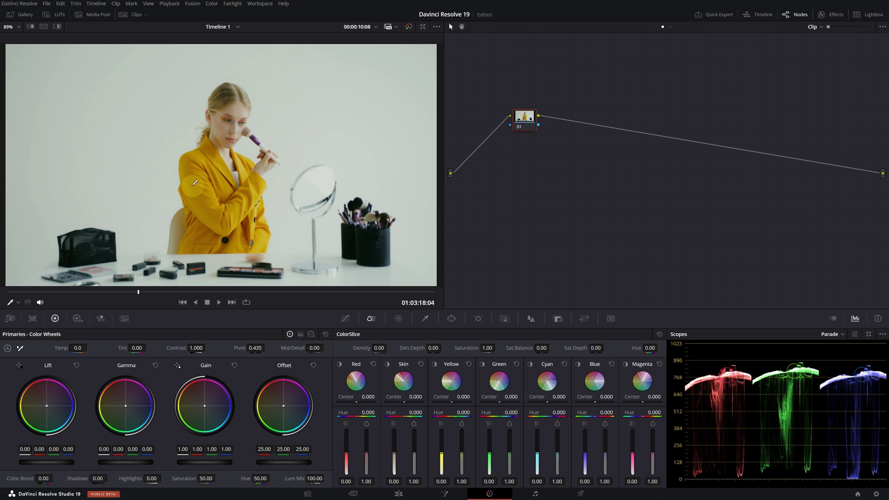
# Step: Preview which areas of the jacket shot the Yellow and Green ColorSlice vectors affect by highlighting each in turn
pyautogui.click(435, 365)
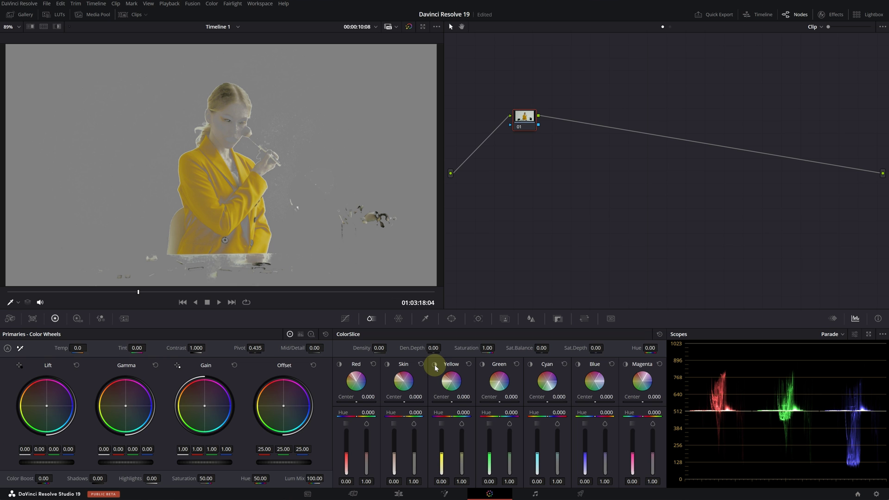
pyautogui.click(435, 365)
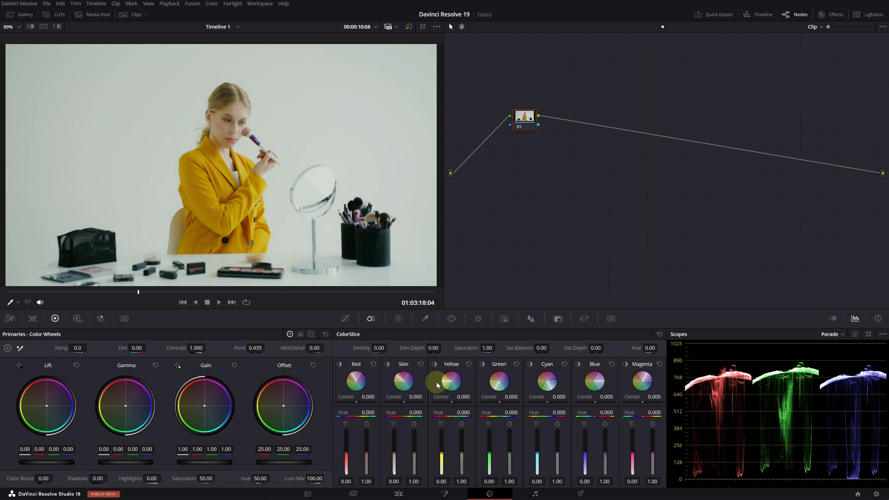
pyautogui.click(432, 364)
pyautogui.click(432, 363)
pyautogui.click(483, 365)
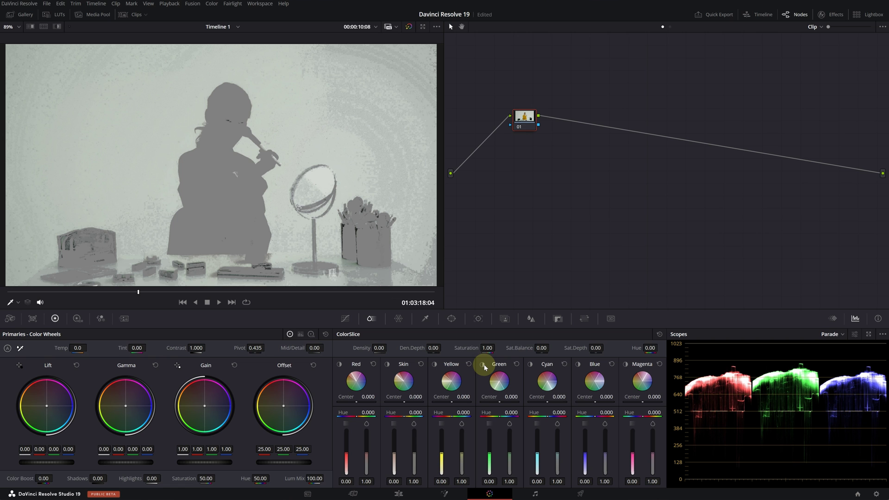
pyautogui.click(484, 364)
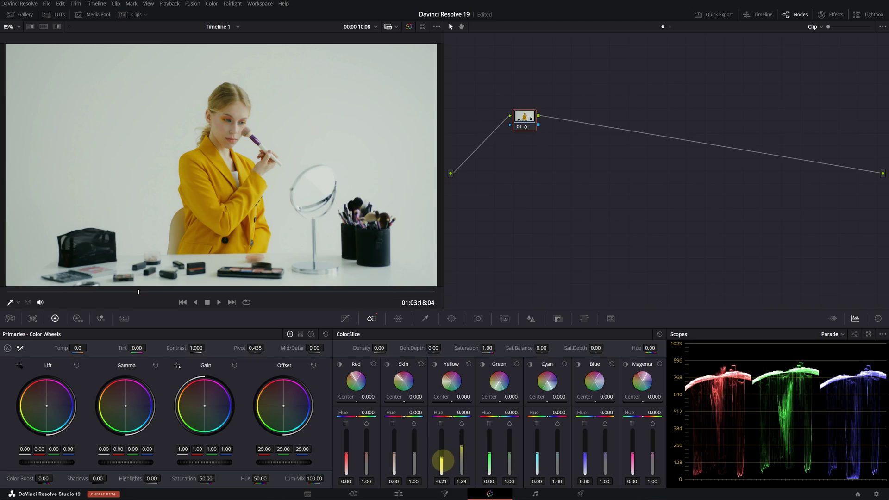
# Step: Adjust the Yellow ColorSlice vector to center 0.058, hue -0.360, density 0.03 and saturation 0.94
pyautogui.moveTo(443, 463)
pyautogui.mouseDown()
pyautogui.moveTo(452, 443)
pyautogui.moveTo(452, 477)
pyautogui.mouseUp()
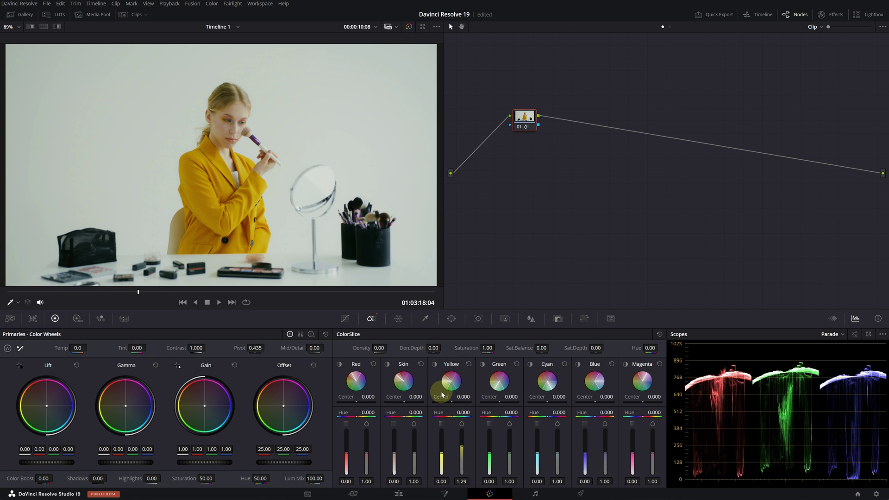
pyautogui.moveTo(451, 402); pyautogui.dragTo(482, 403)
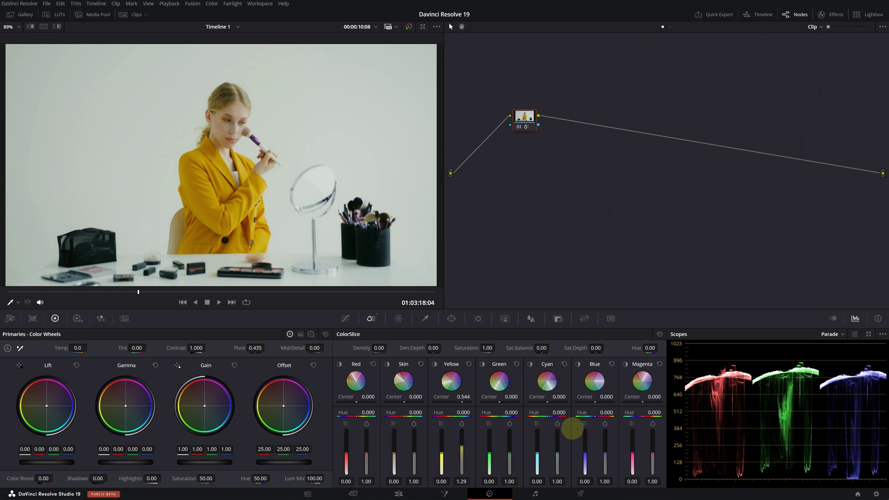
pyautogui.moveTo(289, 429); pyautogui.dragTo(453, 415)
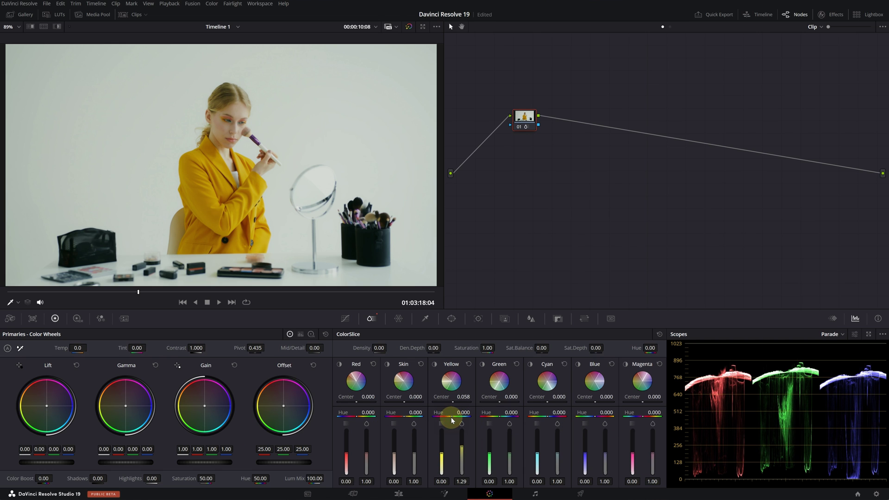
pyautogui.moveTo(438, 419); pyautogui.dragTo(383, 447)
pyautogui.moveTo(462, 447); pyautogui.dragTo(442, 453)
# Step: Compare the jacket shot with and without the node 01 correction
pyautogui.click(519, 127)
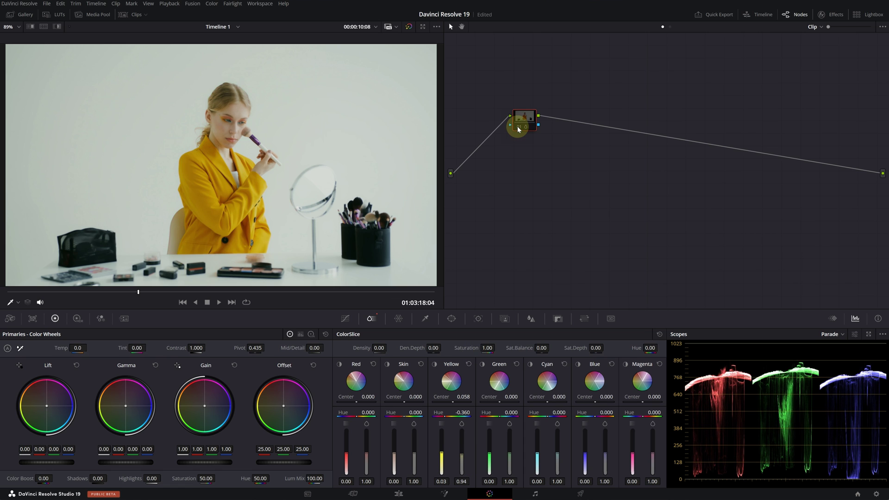
pyautogui.click(518, 128)
pyautogui.click(518, 127)
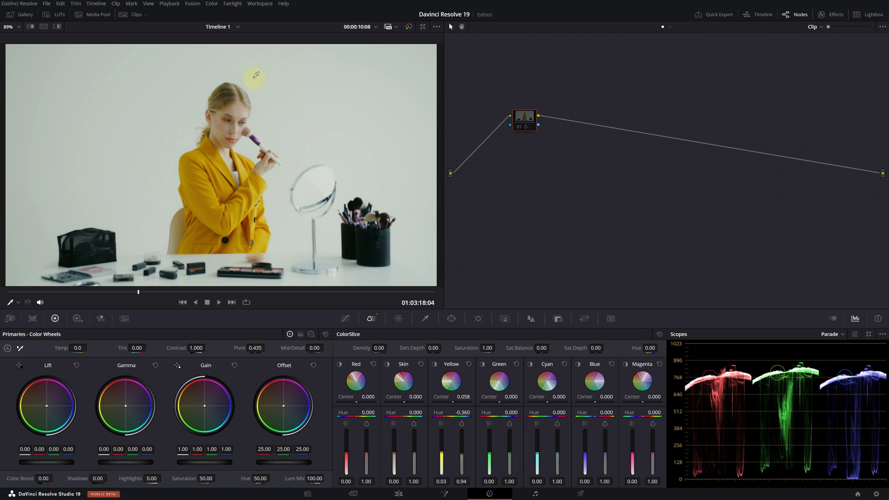
pyautogui.click(519, 128)
pyautogui.click(519, 128)
pyautogui.click(519, 128)
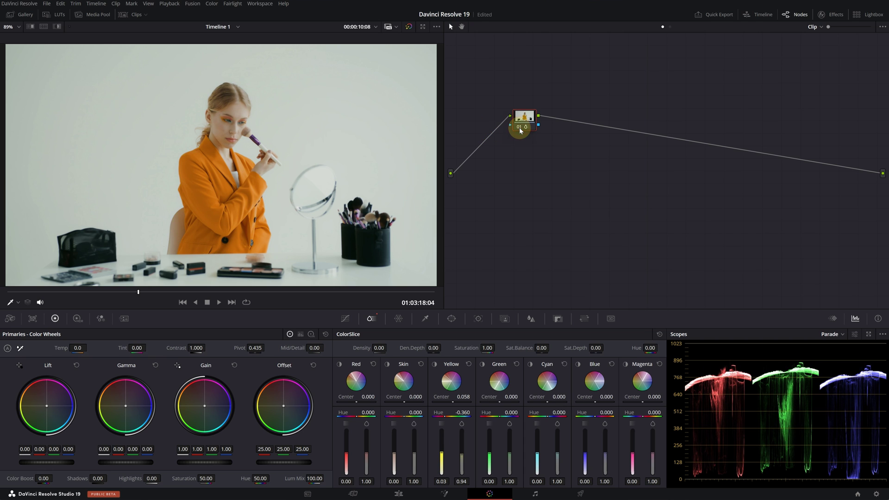
# Step: Outline the jacket with a curve window on node 01, with Soft 1 at 8.06 and Inside softness at 2.14
pyautogui.click(451, 319)
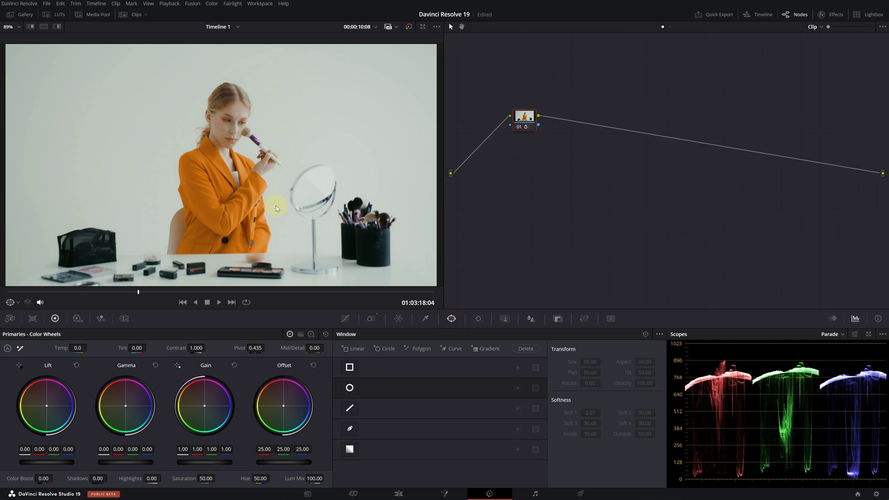
pyautogui.click(352, 430)
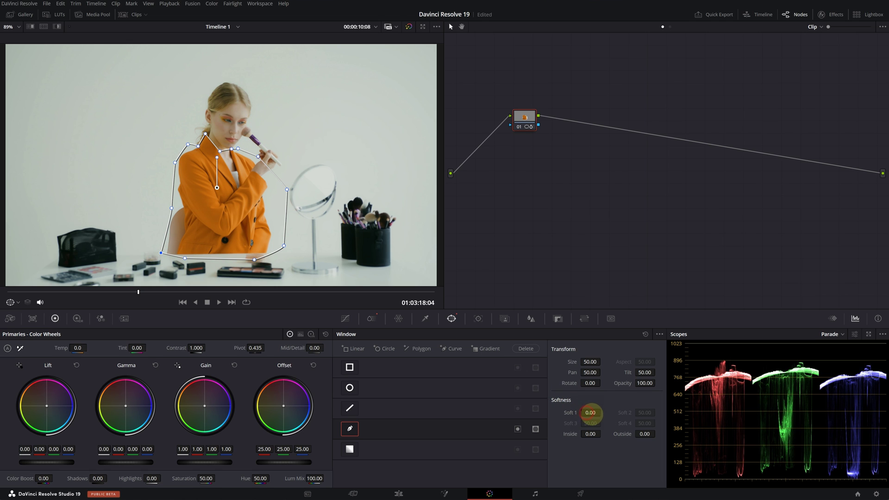
pyautogui.moveTo(591, 412); pyautogui.dragTo(738, 445)
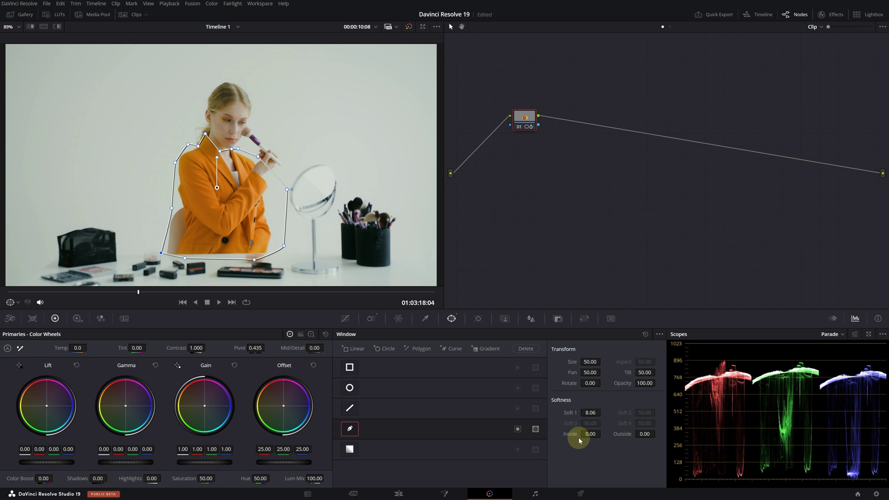
pyautogui.moveTo(588, 436); pyautogui.dragTo(641, 447)
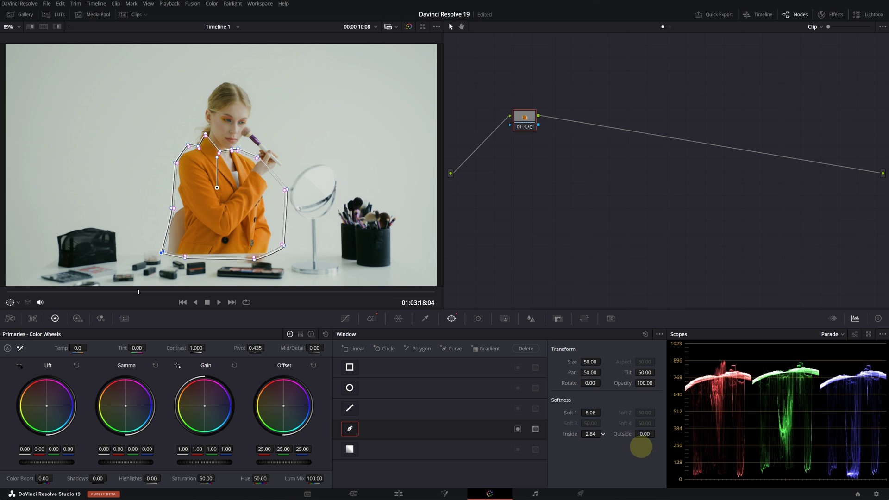
# Step: Track the jacket window across the whole clip and turn off its on-screen outline
pyautogui.click(475, 319)
pyautogui.click(379, 348)
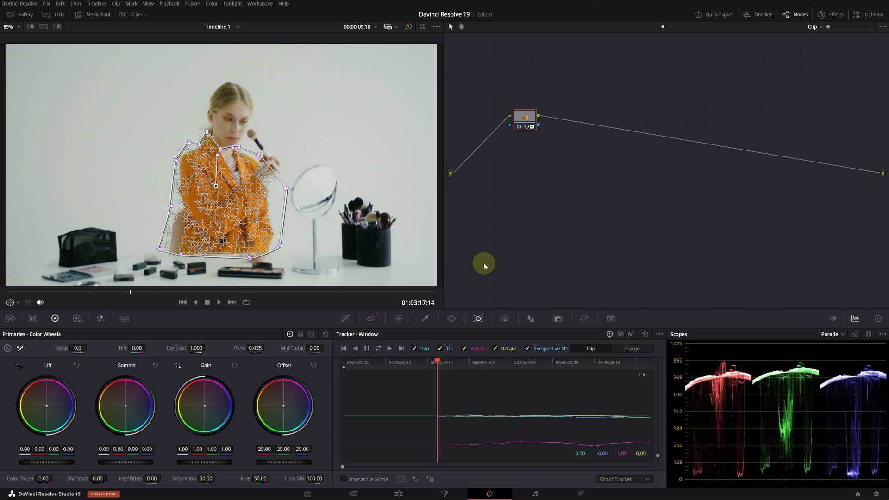
pyautogui.click(454, 319)
pyautogui.click(14, 302)
pyautogui.click(16, 324)
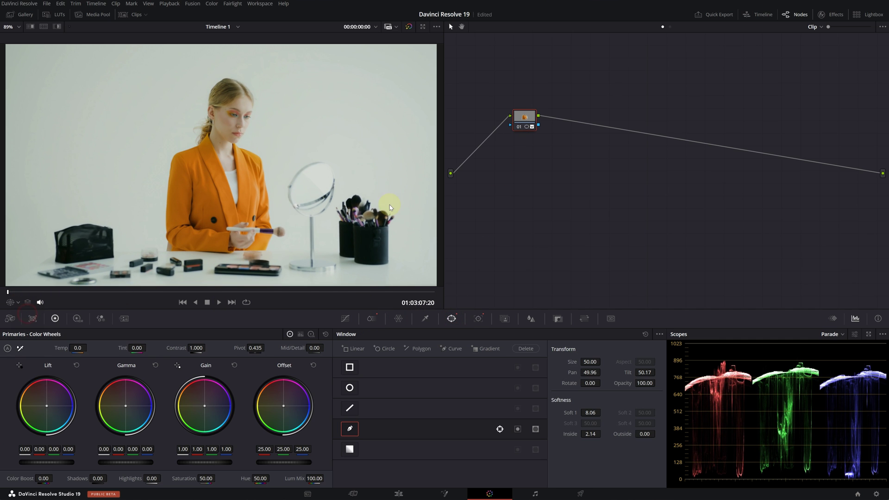
# Step: Review the jacket correction further along the clip and preview the area the Skin ColorSlice vector affects
pyautogui.moveTo(74, 293); pyautogui.dragTo(166, 298)
pyautogui.click(519, 128)
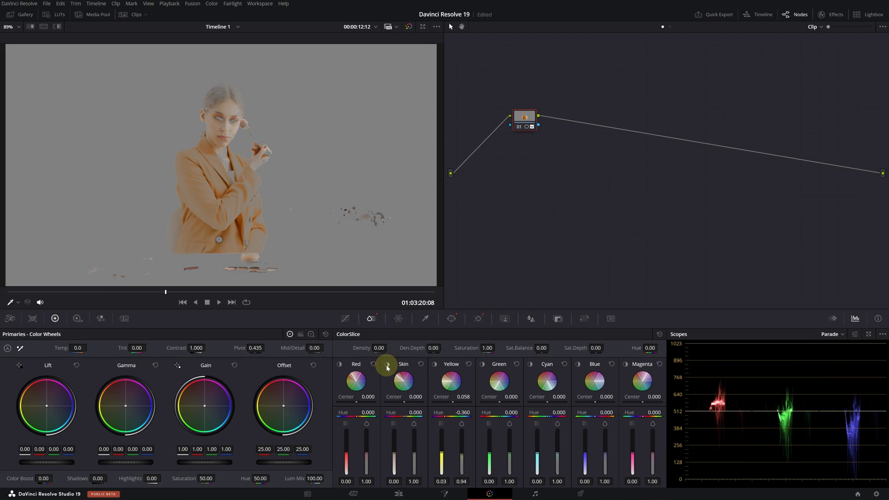
pyautogui.click(387, 365)
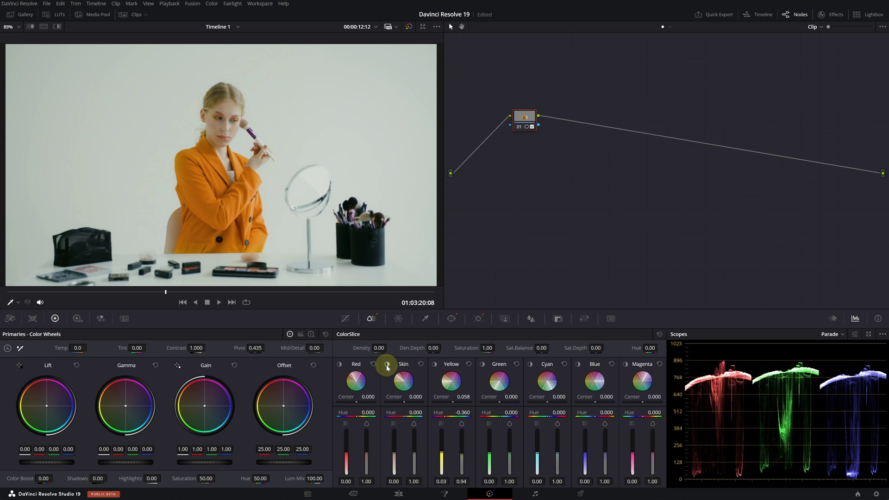
# Step: Add a serial node with a circle window around the face, and set its Skin slice density to -0.35 and saturation to 1.25
pyautogui.hotkey('alt', 's')
pyautogui.click(451, 318)
pyautogui.click(350, 388)
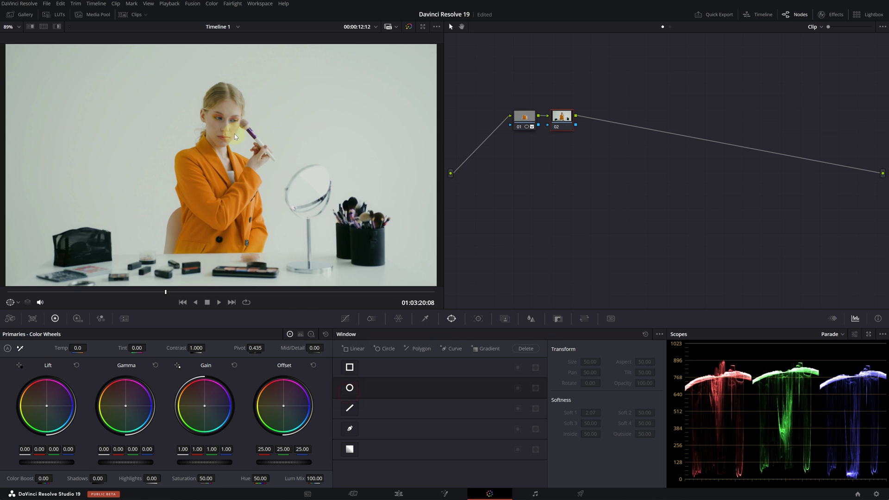
pyautogui.moveTo(239, 124); pyautogui.dragTo(224, 85)
pyautogui.moveTo(161, 123); pyautogui.dragTo(197, 118)
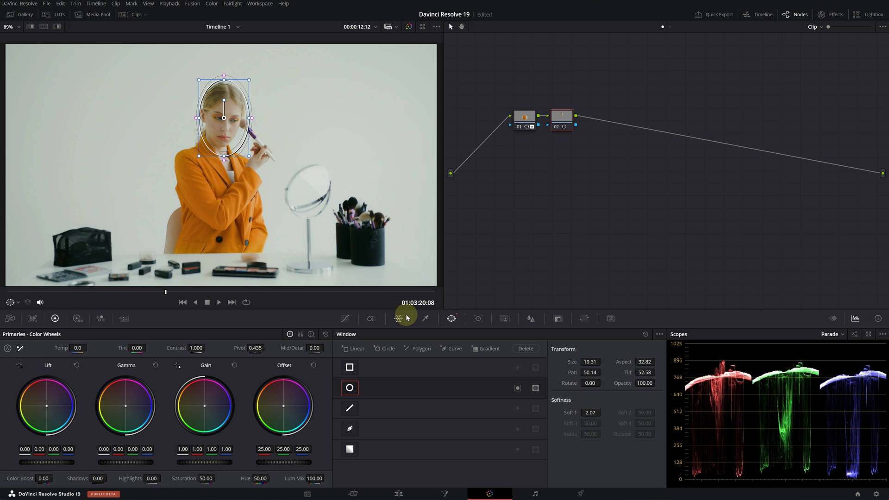
pyautogui.click(371, 319)
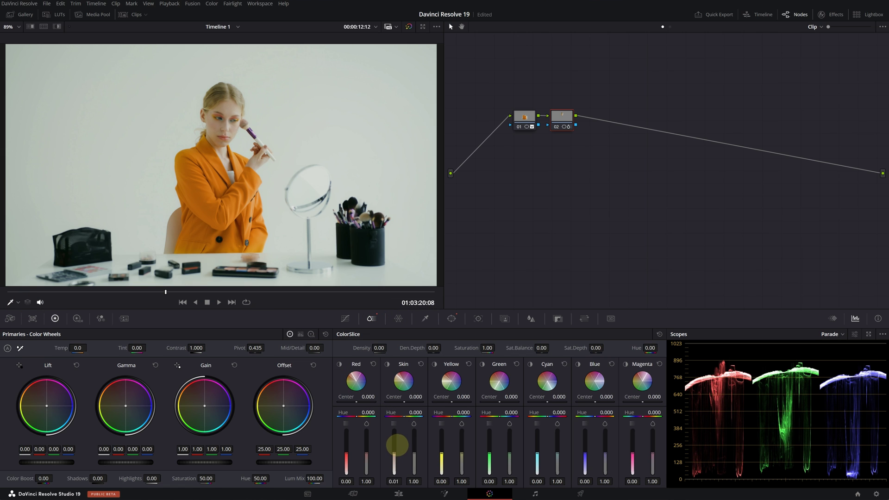
pyautogui.moveTo(398, 445); pyautogui.dragTo(404, 464)
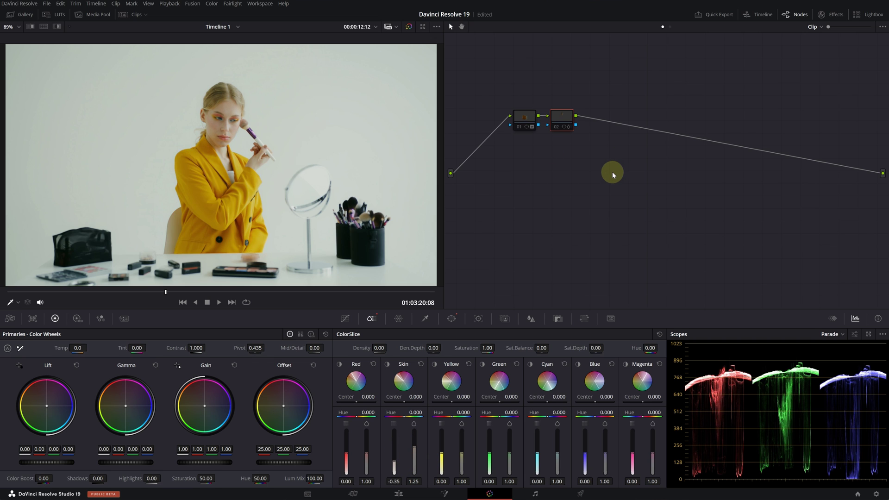
# Step: Compare the shot with and without all grades and check other frames of the clip
pyautogui.hotkey('alt', 'd')
pyautogui.hotkey('alt', 'd')
pyautogui.hotkey('alt', 'd')
pyautogui.hotkey('alt', 'd')
pyautogui.hotkey('alt', 'd')
pyautogui.moveTo(295, 292); pyautogui.dragTo(190, 293)
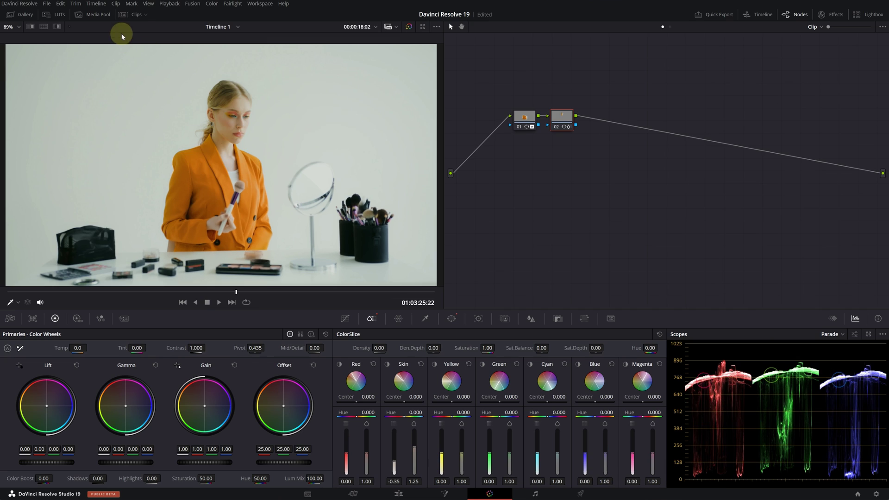
# Step: Open the clip of the colourful wall with hanging plants and go to the frame at 01:03:03:03
pyautogui.click(128, 15)
pyautogui.press('Up')
pyautogui.press('Up')
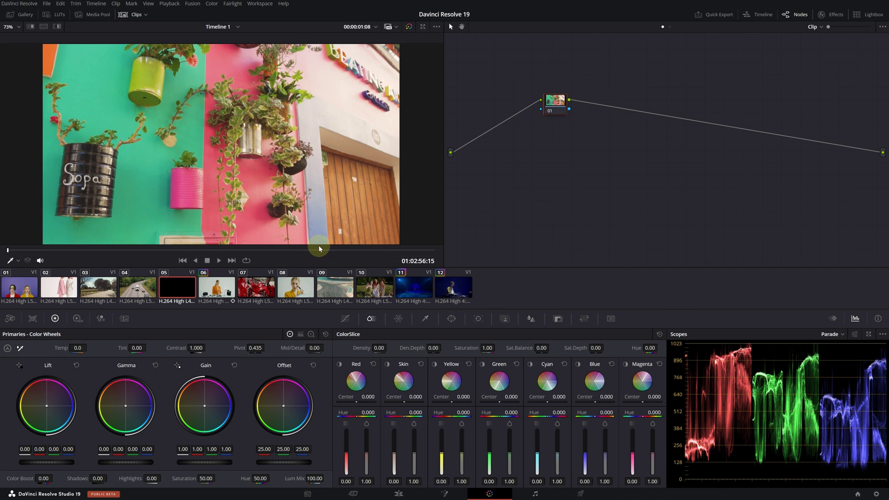
pyautogui.moveTo(20, 249); pyautogui.dragTo(116, 249)
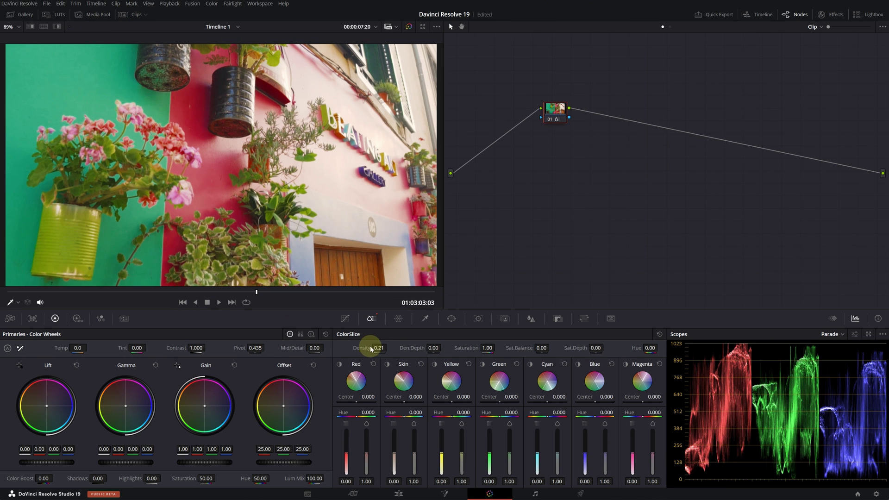
# Step: Set the global ColorSlice density to 0.24, density depth to 0.38 and saturation to 1.28
pyautogui.moveTo(373, 348)
pyautogui.mouseDown()
pyautogui.moveTo(393, 347)
pyautogui.moveTo(344, 349)
pyautogui.moveTo(383, 349)
pyautogui.mouseUp()
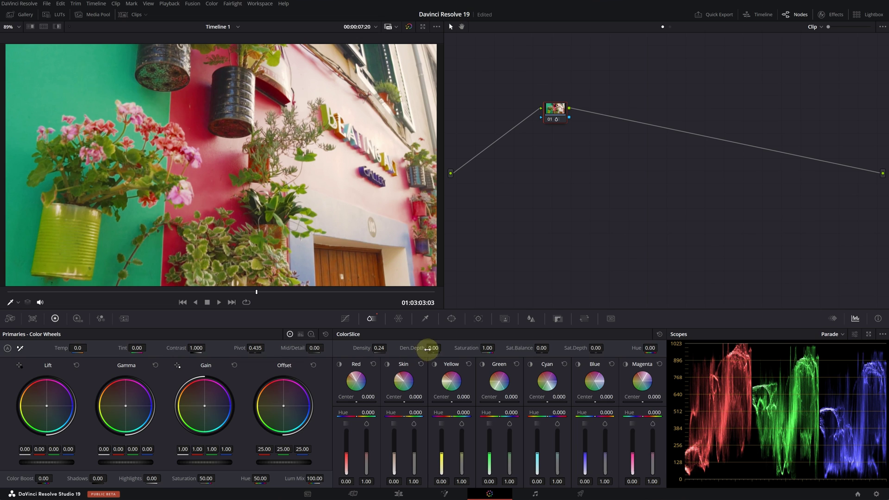
pyautogui.moveTo(463, 351); pyautogui.dragTo(588, 369)
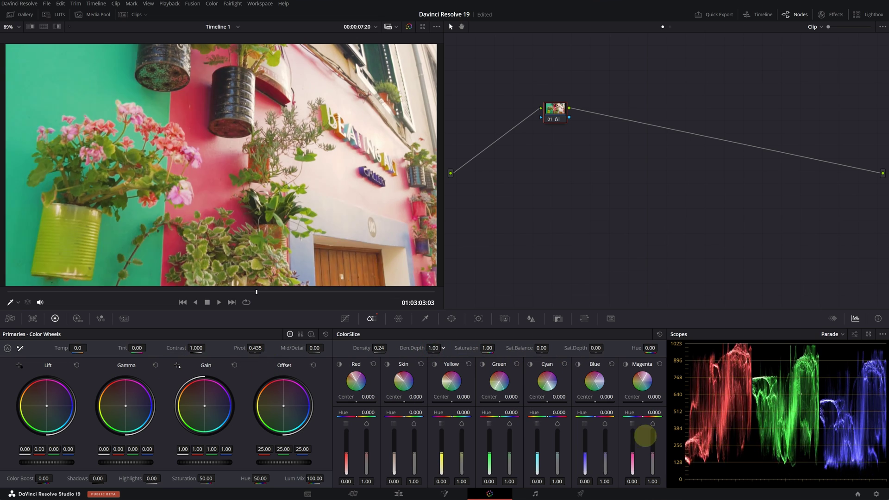
pyautogui.moveTo(449, 450); pyautogui.dragTo(415, 452)
pyautogui.moveTo(487, 348)
pyautogui.mouseDown()
pyautogui.moveTo(675, 381)
pyautogui.moveTo(550, 285)
pyautogui.moveTo(483, 346)
pyautogui.mouseUp()
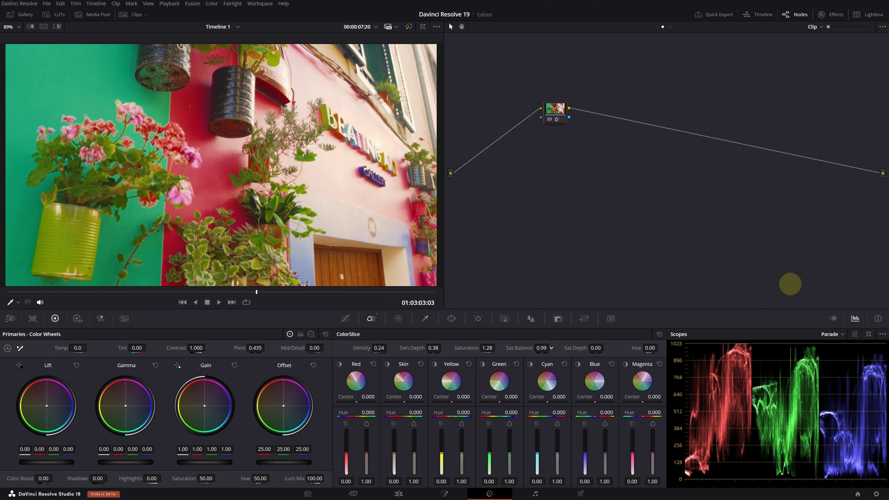
# Step: Set the global ColorSlice saturation balance to 0.09 and saturation depth to 0.44, and reset the global hue after a trial shift
pyautogui.moveTo(599, 364); pyautogui.dragTo(619, 385)
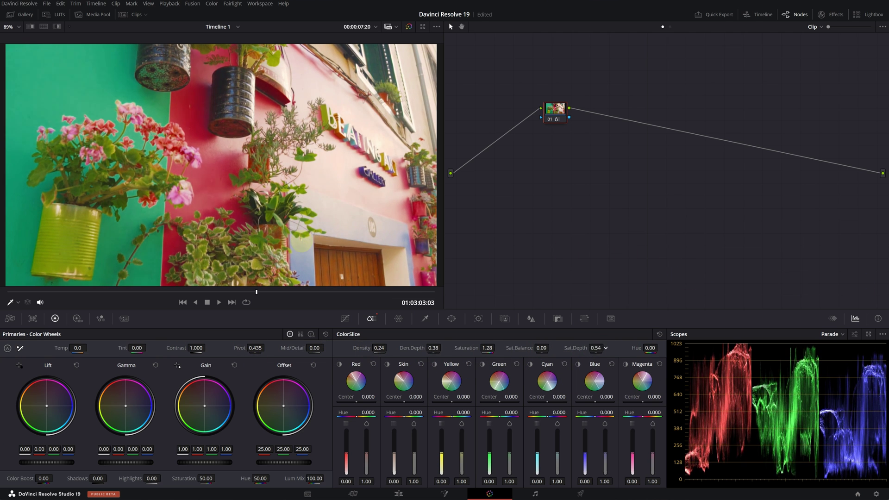
pyautogui.moveTo(260, 236); pyautogui.dragTo(364, 265)
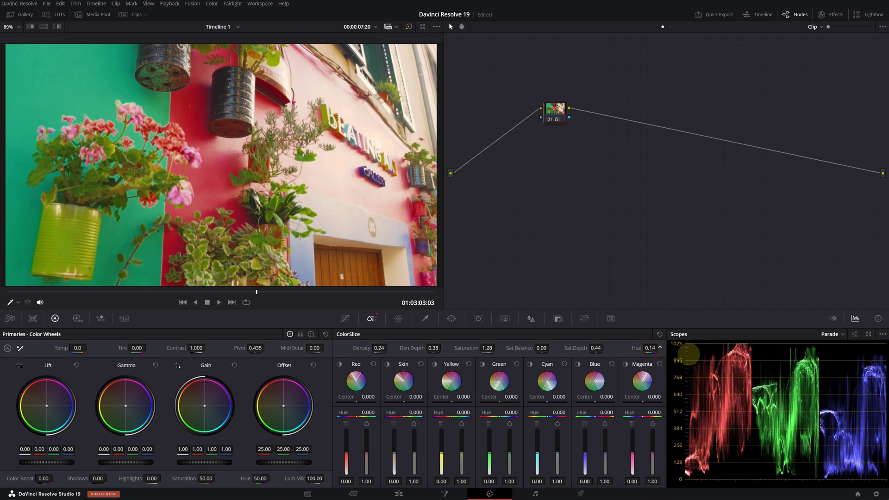
pyautogui.moveTo(696, 354); pyautogui.dragTo(739, 386)
pyautogui.doubleClick(650, 348)
# Step: Compare the plant wall shot with and without the ColorSlice correction on node 01
pyautogui.click(552, 120)
pyautogui.click(552, 120)
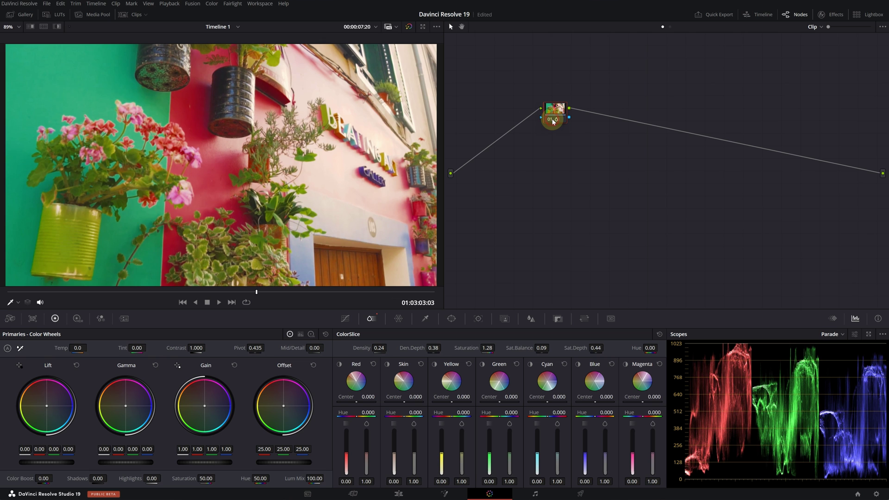
pyautogui.click(552, 119)
pyautogui.click(552, 119)
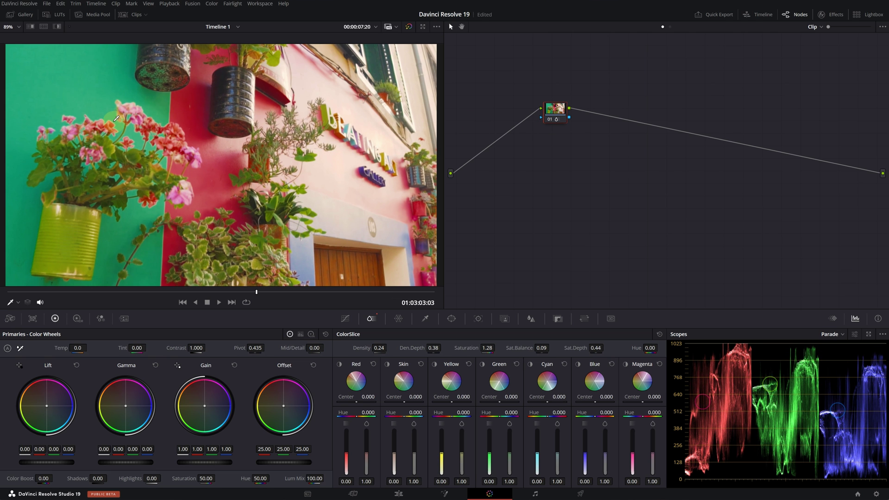
pyautogui.scroll(-1, 417, 194)
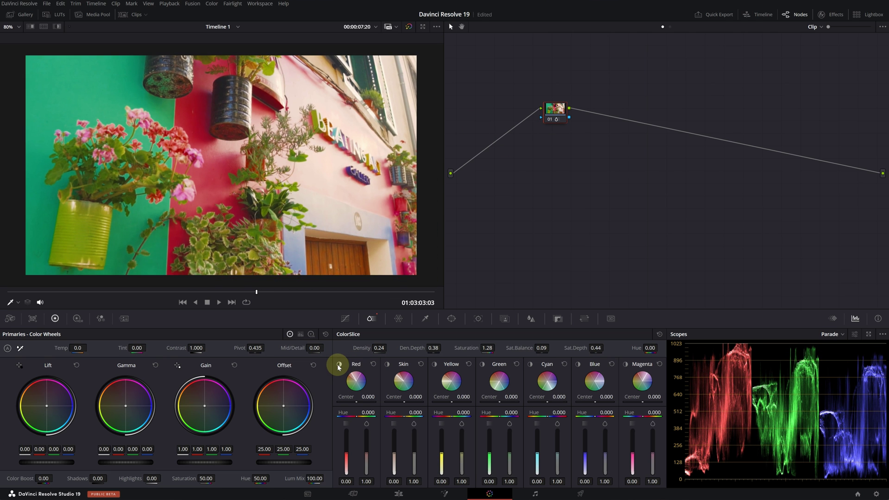
# Step: In ColorSlice, set red saturation to 0.38, yellow density to -0.45 and saturation to 1.33, green density to -0.34 and saturation to 1.43, magenta density to 0.22
pyautogui.click(338, 364)
pyautogui.click(338, 364)
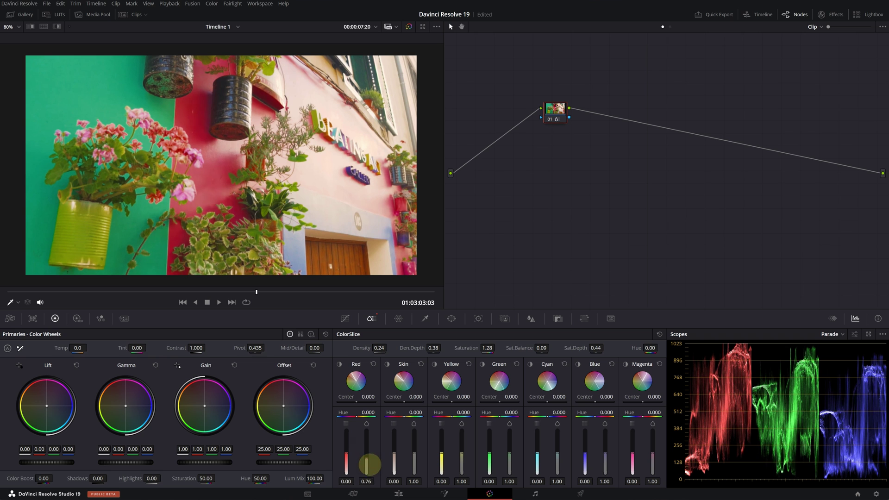
pyautogui.moveTo(367, 468); pyautogui.dragTo(375, 481)
pyautogui.moveTo(482, 459); pyautogui.dragTo(442, 469)
pyautogui.moveTo(489, 445); pyautogui.dragTo(514, 427)
pyautogui.moveTo(630, 453)
pyautogui.mouseDown()
pyautogui.moveTo(632, 471)
pyautogui.moveTo(631, 437)
pyautogui.mouseUp()
pyautogui.scroll(2, 113, 111)
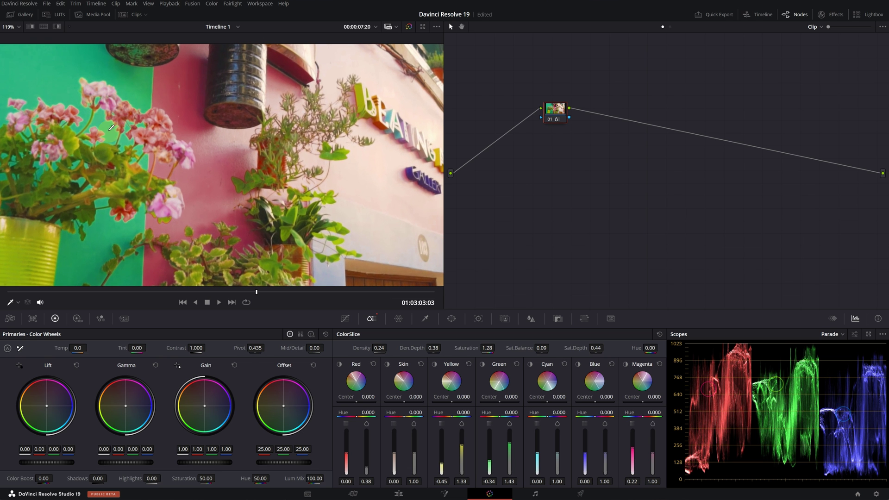
pyautogui.scroll(-3, 239, 222)
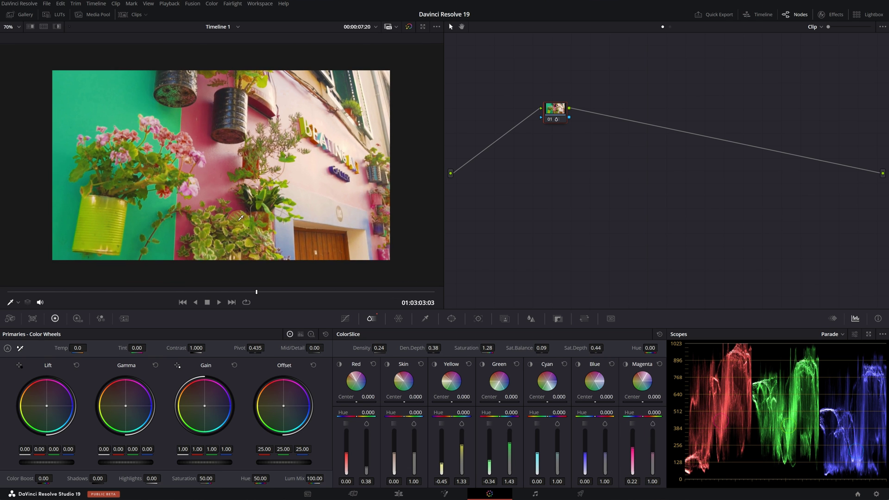
# Step: Open clip 07 with the red outfit, go to the frame at 01:03:43:19 and adjust the viewer zoom
pyautogui.click(132, 15)
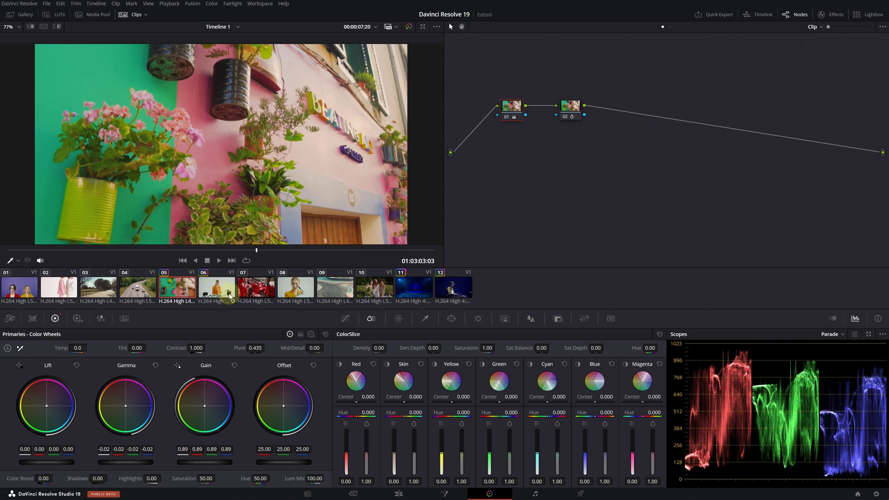
pyautogui.click(256, 287)
pyautogui.click(132, 14)
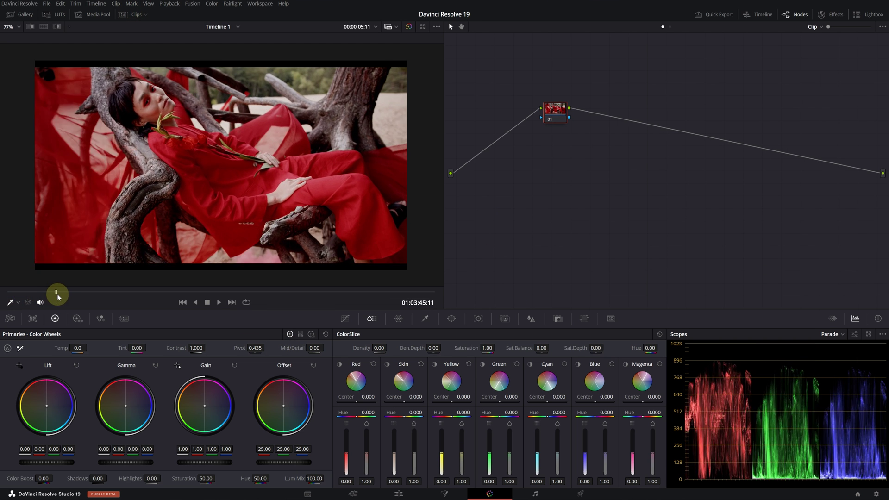
pyautogui.moveTo(28, 292); pyautogui.dragTo(34, 291)
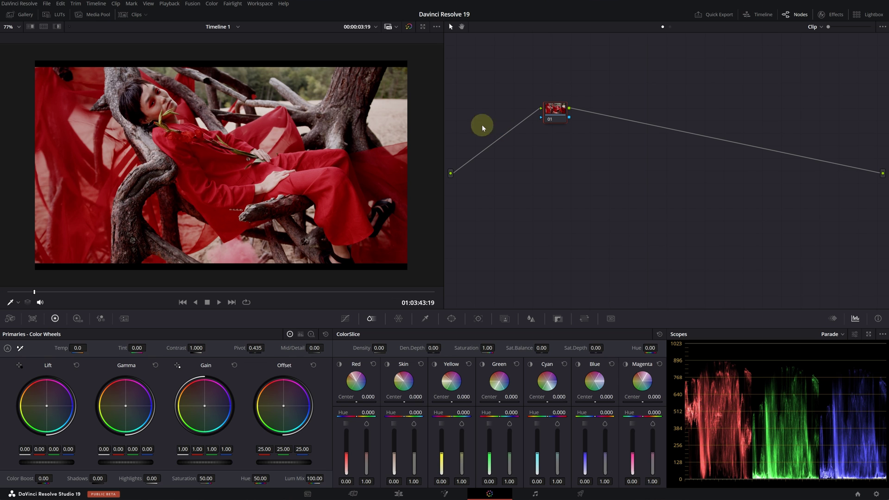
pyautogui.click(12, 29)
pyautogui.click(20, 43)
pyautogui.click(12, 30)
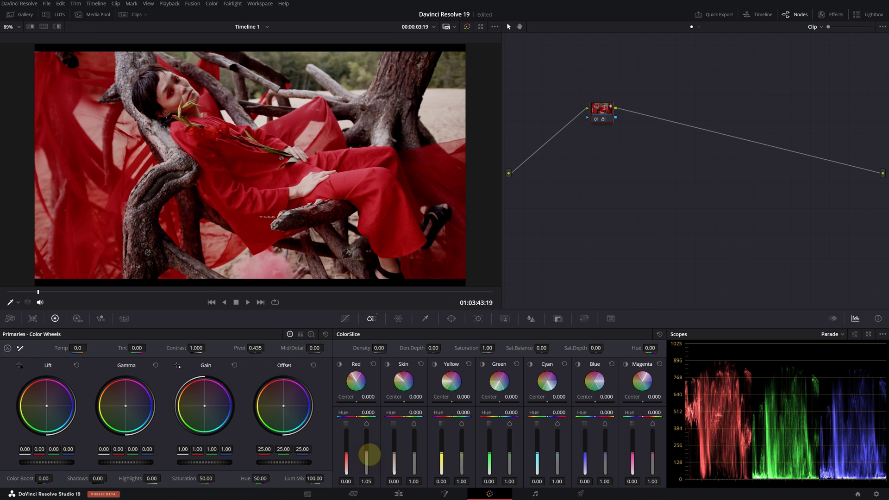
# Step: Set the red slice to density 0.36 and saturation 1.63, and the skin slice to density -0.37 and saturation 0.62
pyautogui.moveTo(367, 453); pyautogui.dragTo(401, 407)
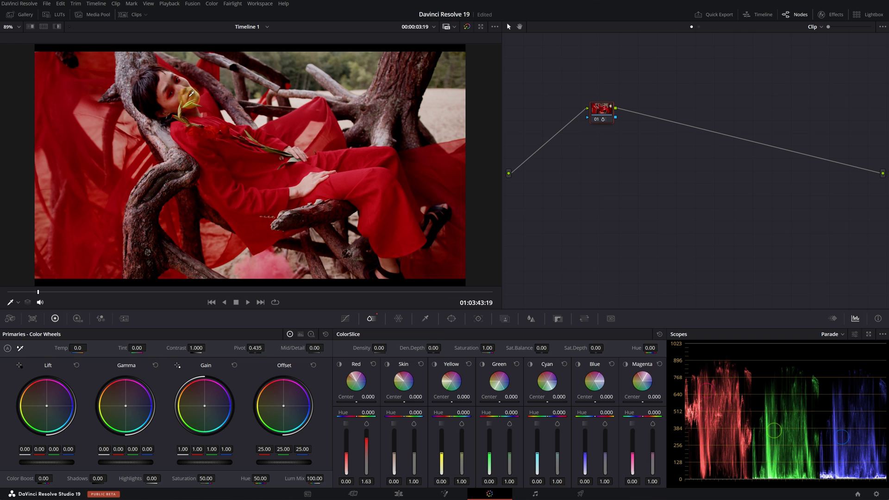
pyautogui.moveTo(346, 454); pyautogui.dragTo(414, 466)
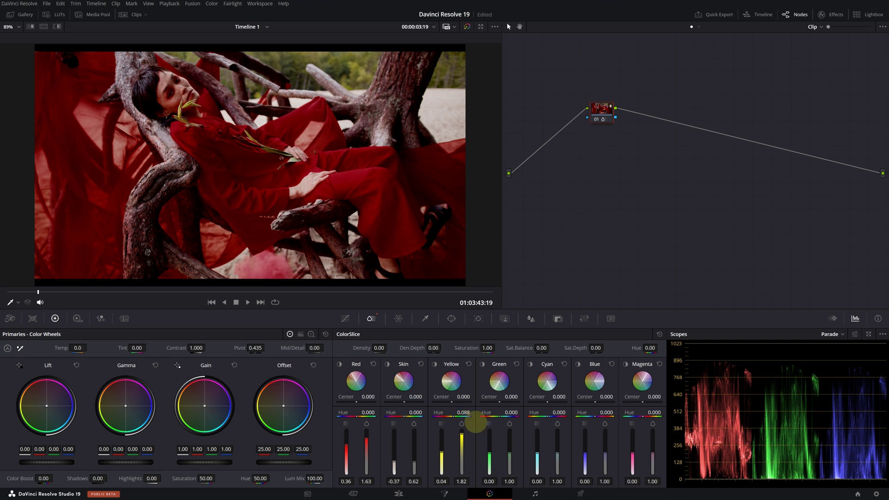
# Step: Set yellow to hue 0.264, density 0.51 and saturation 1.82, red saturation to 1.02, and skin to density -0.28 and saturation 0.73
pyautogui.moveTo(415, 427); pyautogui.dragTo(524, 446)
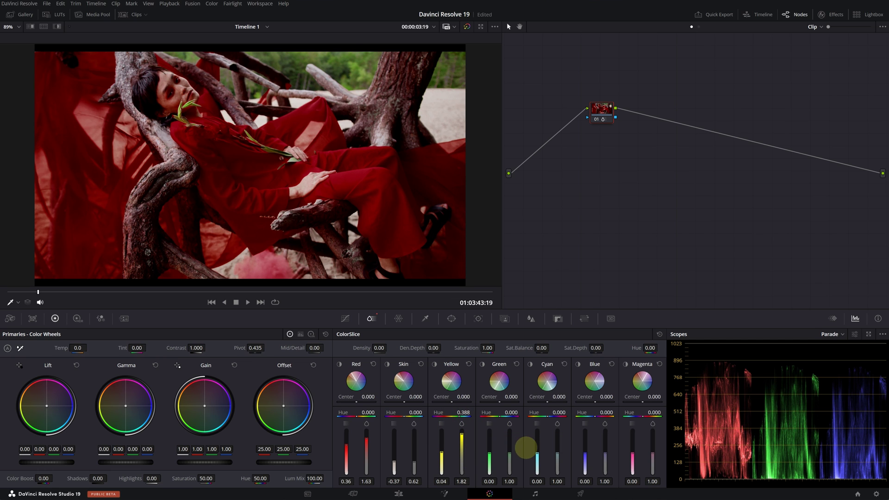
pyautogui.moveTo(443, 463); pyautogui.dragTo(447, 343)
pyautogui.click(482, 364)
pyautogui.click(482, 364)
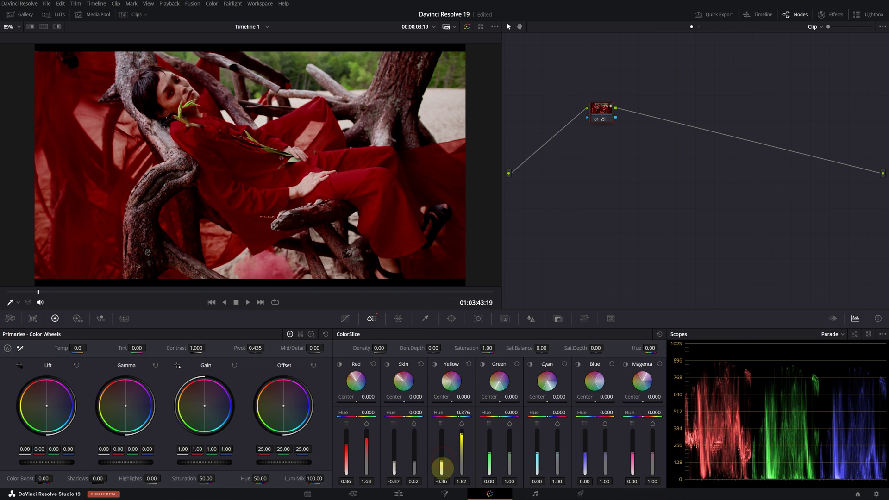
pyautogui.moveTo(442, 493); pyautogui.dragTo(444, 442)
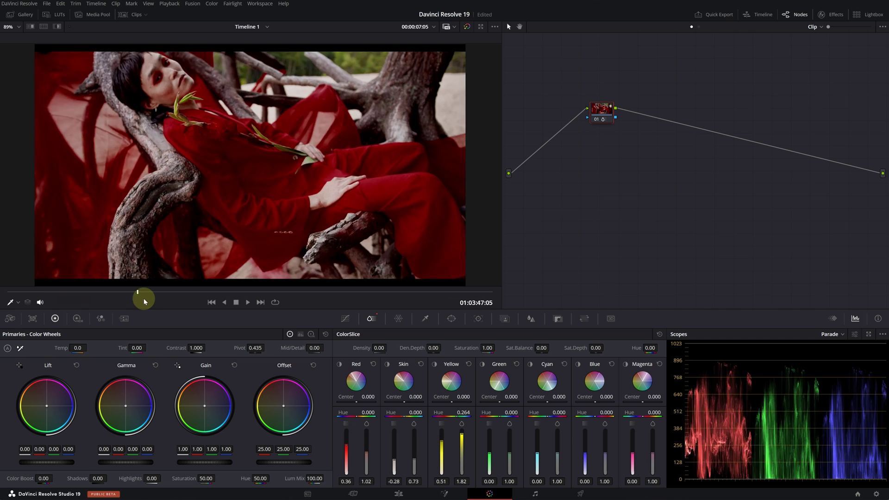
# Step: Fine-tune the red slice and compare the red outfit shot with and without the node 01 correction
pyautogui.moveTo(141, 297); pyautogui.dragTo(211, 308)
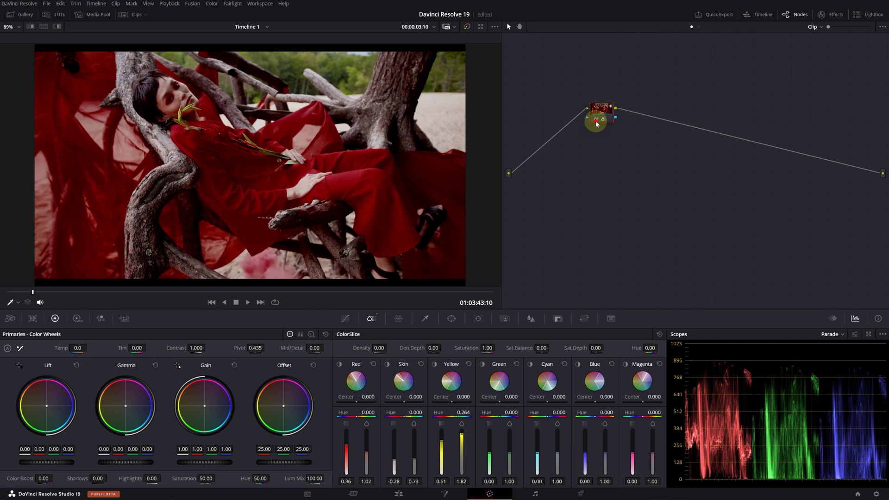
pyautogui.hotkey('ctrl', 'd')
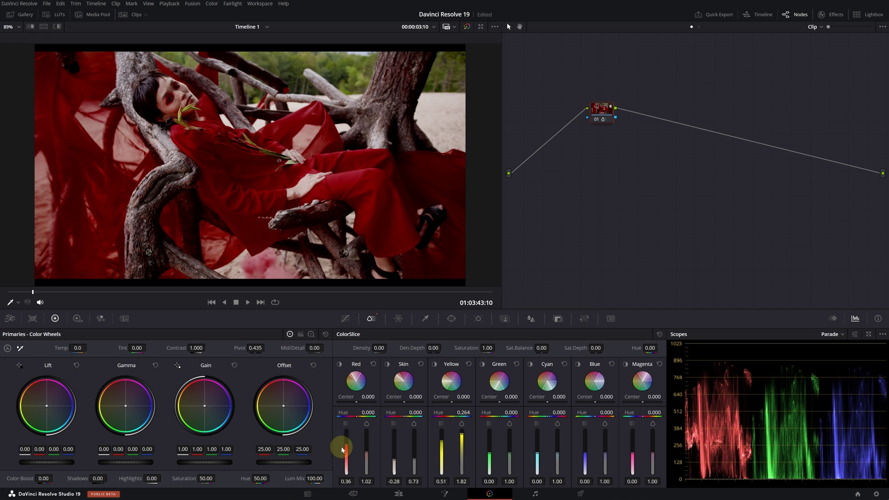
pyautogui.moveTo(347, 446)
pyautogui.mouseDown()
pyautogui.moveTo(351, 457)
pyautogui.moveTo(352, 448)
pyautogui.mouseUp()
pyautogui.moveTo(359, 417); pyautogui.dragTo(394, 462)
pyautogui.click(597, 119)
pyautogui.click(598, 119)
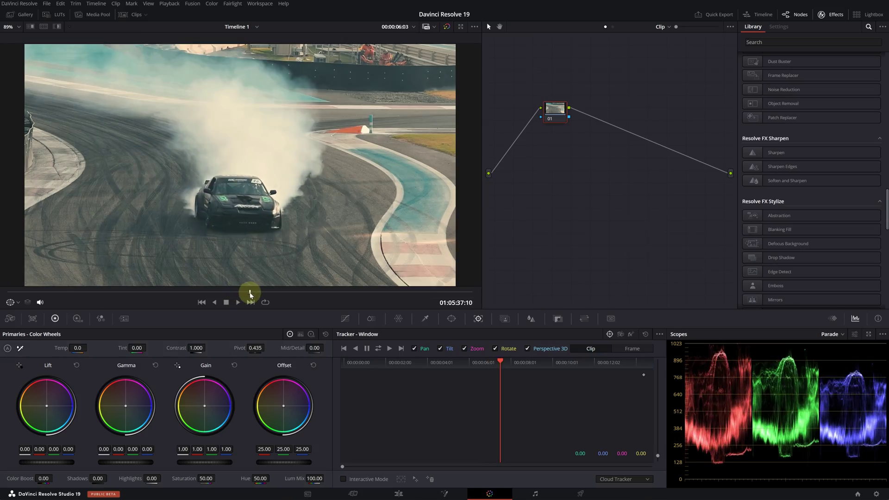
# Step: Go to the frame at 01:05:37:00 in the drifting car clip and set the window tracker type to IntelliTrack
pyautogui.moveTo(248, 294); pyautogui.dragTo(241, 294)
pyautogui.click(381, 327)
pyautogui.click(349, 319)
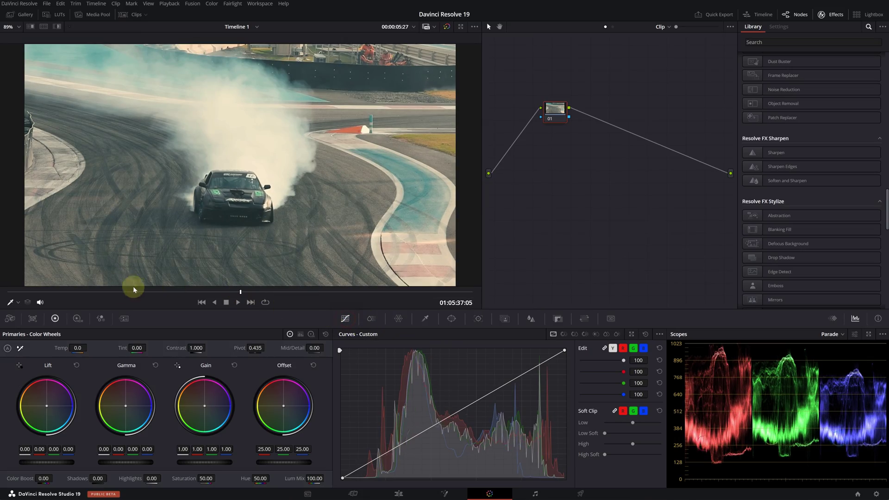
pyautogui.moveTo(10, 292); pyautogui.dragTo(232, 304)
pyautogui.click(380, 345)
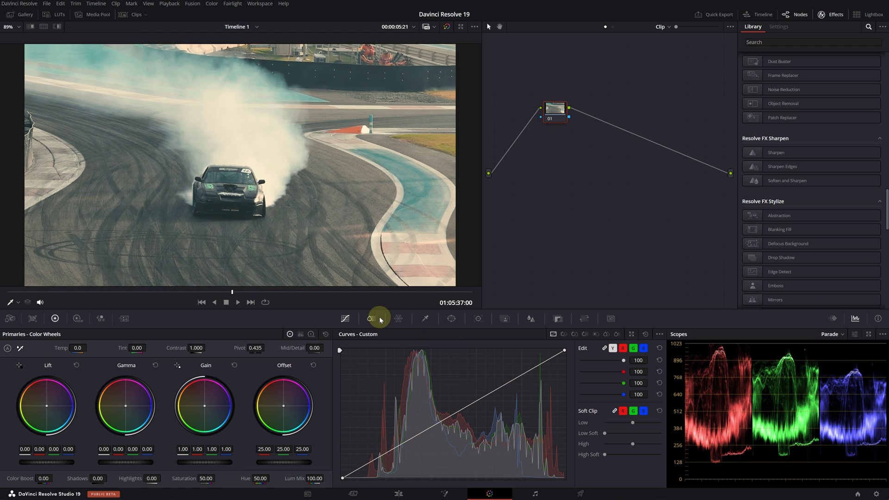
pyautogui.click(479, 319)
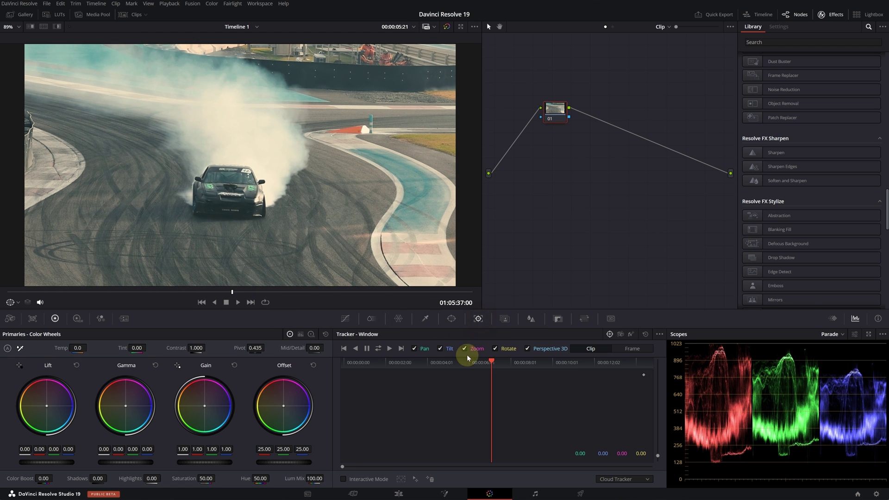
pyautogui.click(625, 480)
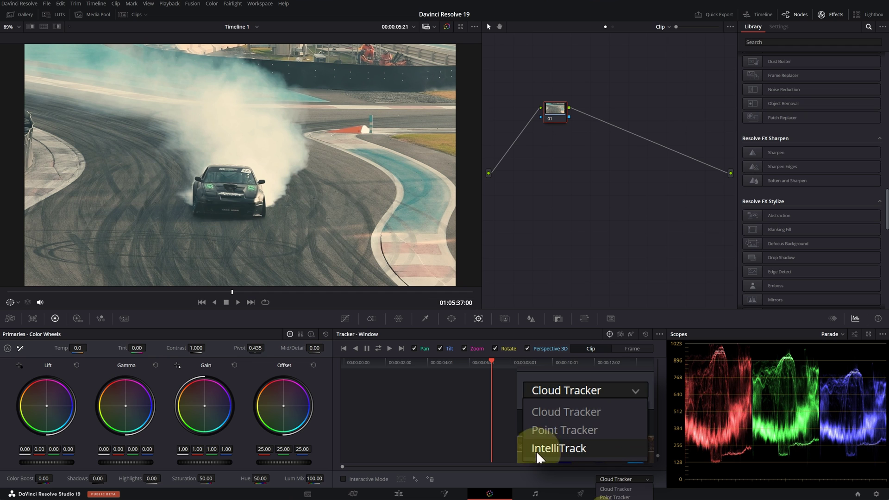
pyautogui.click(607, 499)
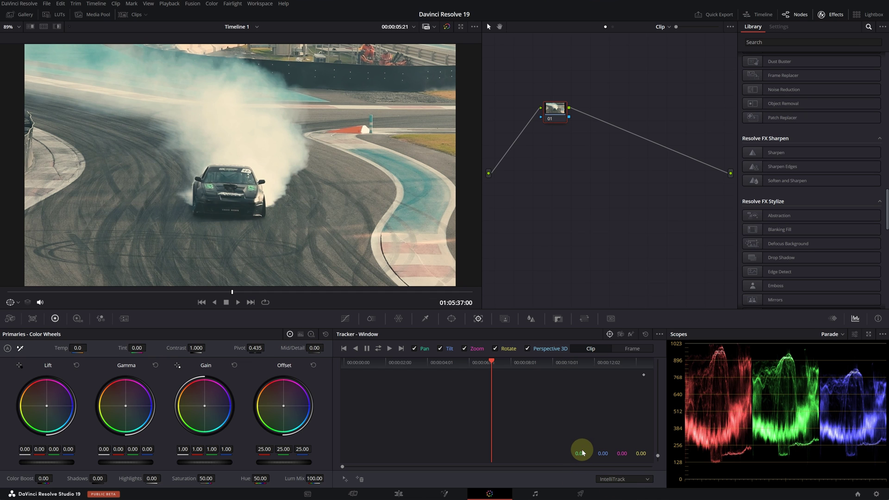
# Step: Draw a closed curve window around the drifting car on node 01
pyautogui.click(451, 319)
pyautogui.click(350, 429)
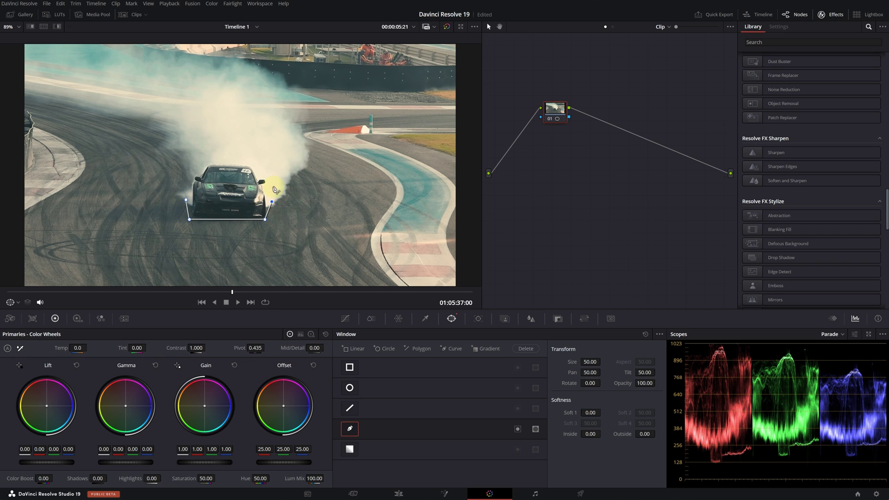
pyautogui.click(187, 184)
# Step: Place tracking points on the car and track its window forward and backward, retracking from the frame at 01:05:35:23
pyautogui.click(452, 319)
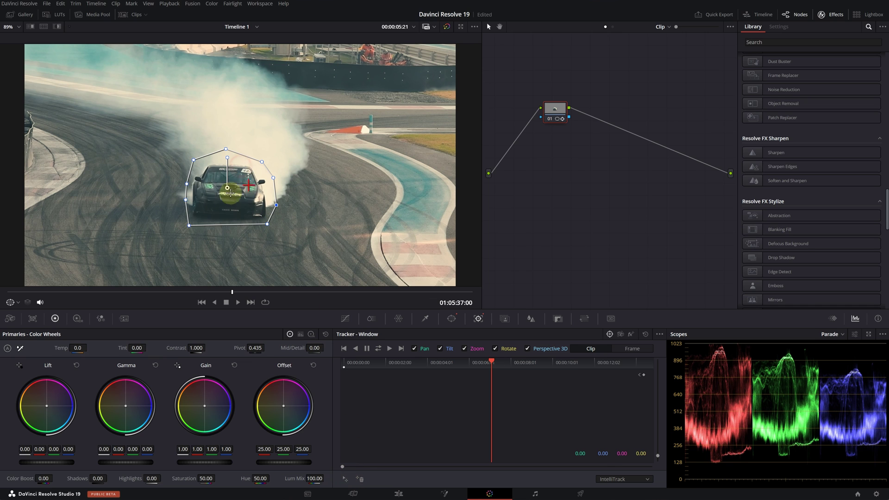
pyautogui.click(241, 165)
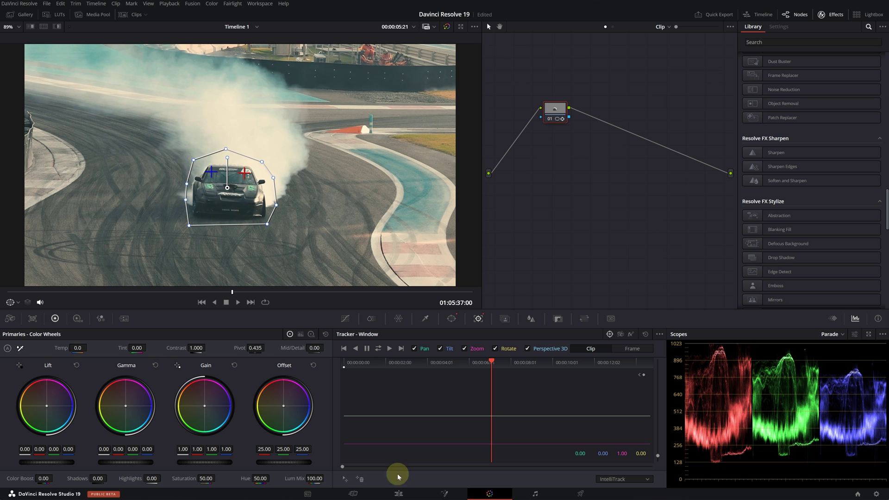
pyautogui.moveTo(240, 165); pyautogui.dragTo(242, 167)
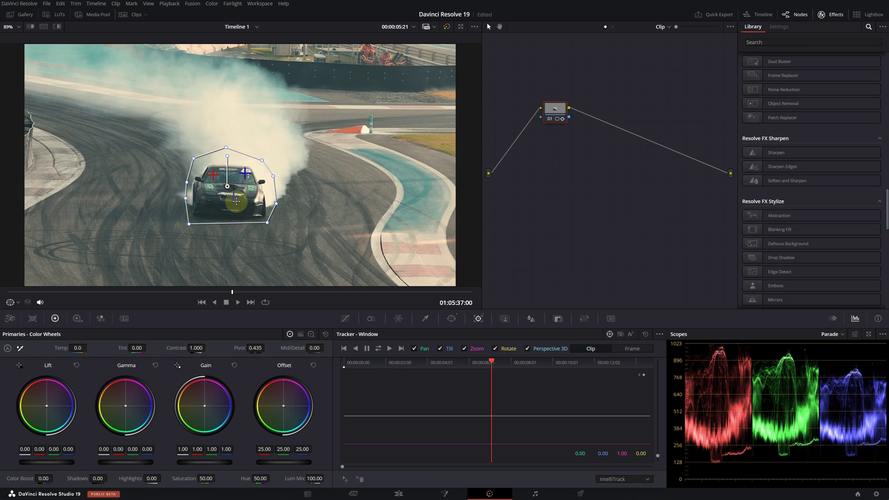
pyautogui.click(378, 348)
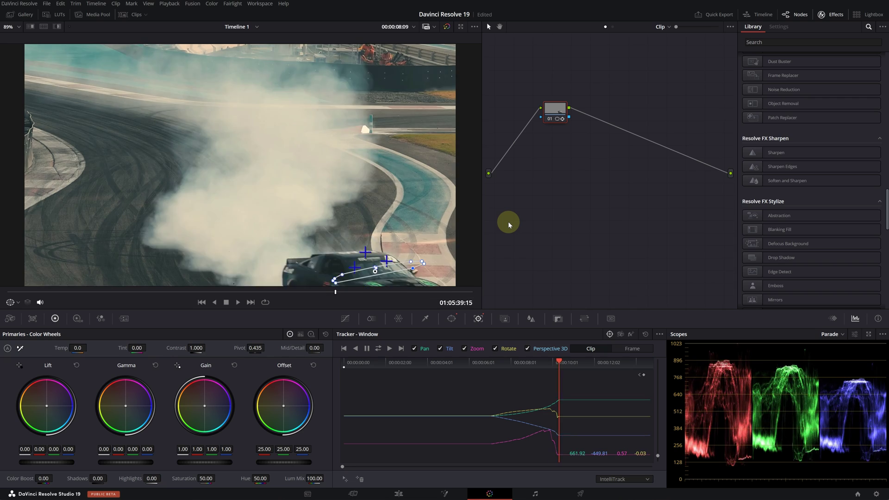
pyautogui.moveTo(120, 309); pyautogui.dragTo(191, 319)
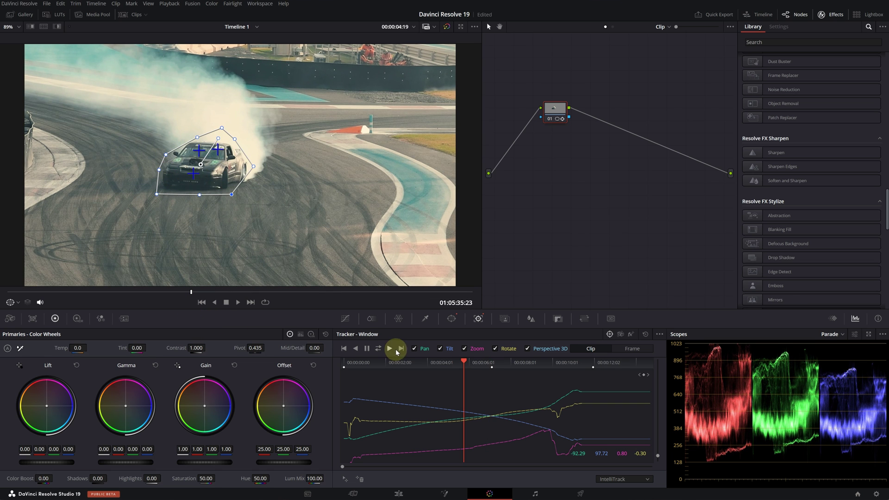
pyautogui.click(377, 350)
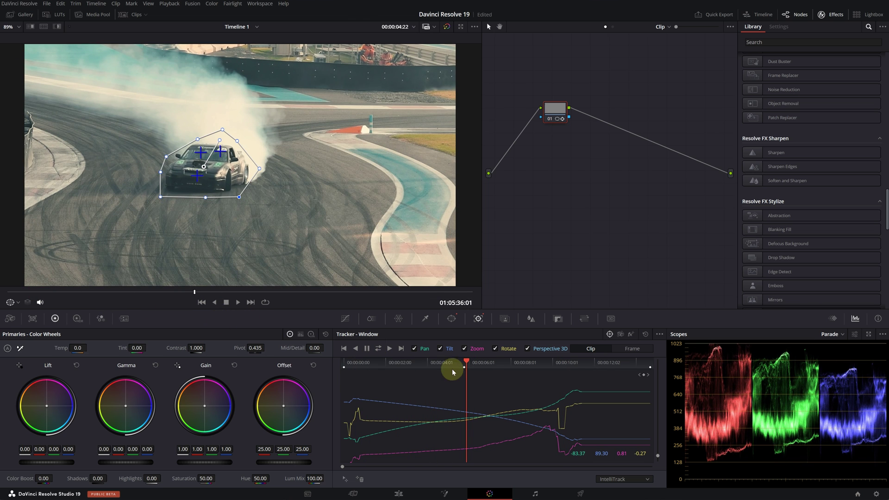
# Step: Soften the car window's edge with Soft 1 at 4.22 and increase its inside softness
pyautogui.click(452, 319)
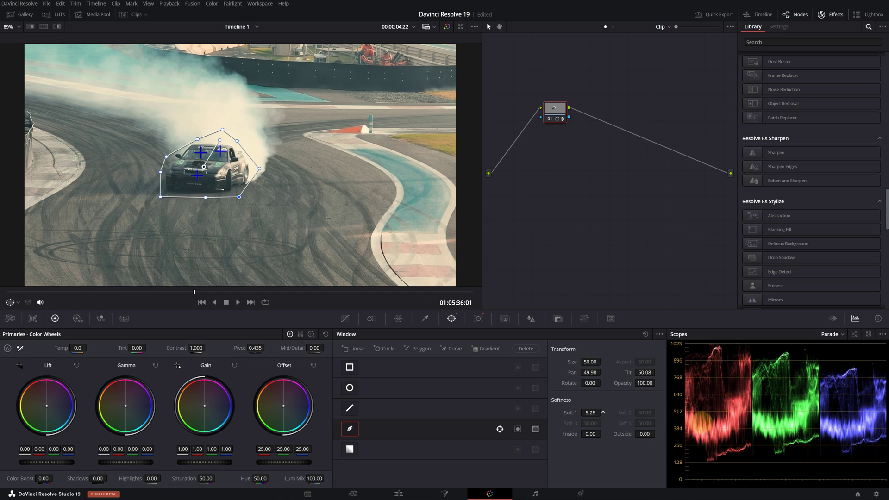
pyautogui.moveTo(702, 422); pyautogui.dragTo(669, 425)
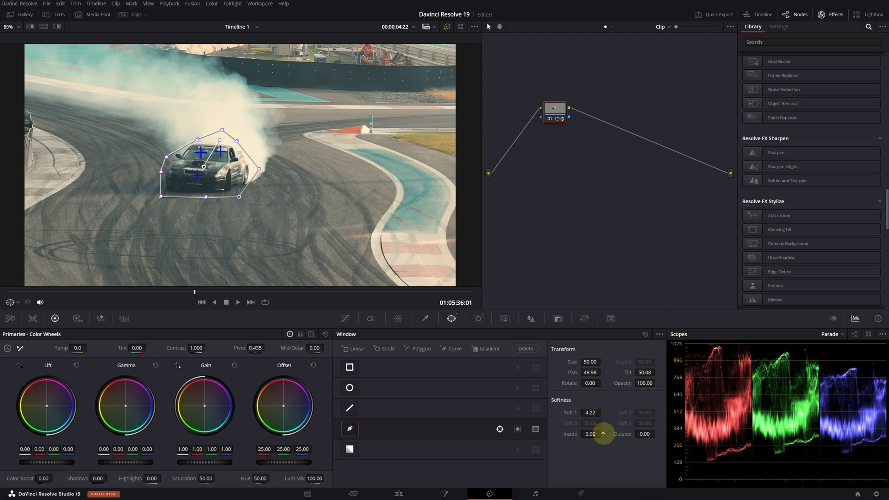
pyautogui.moveTo(603, 434); pyautogui.dragTo(713, 448)
# Step: Grade the tracked car with offset 11.95, gain 0.95, gamma 0.02, lift -0.01 and contrast 1.130
pyautogui.click(346, 319)
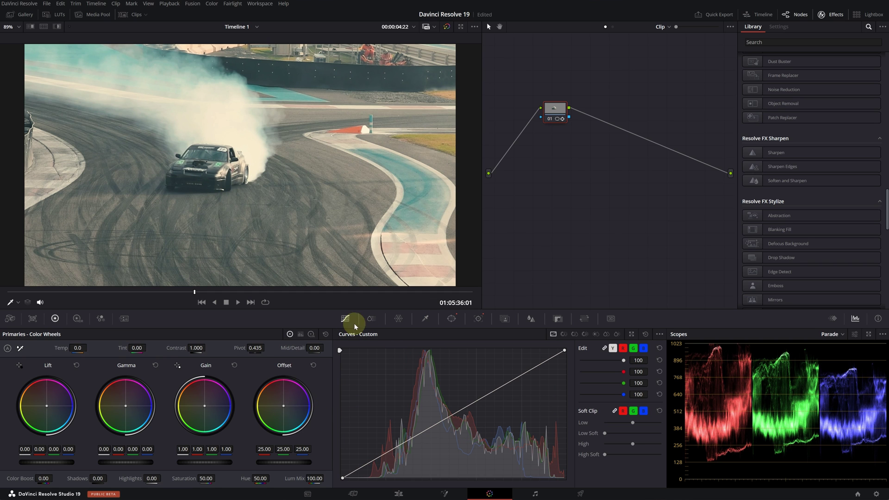
pyautogui.moveTo(286, 463); pyautogui.dragTo(193, 462)
pyautogui.moveTo(115, 461); pyautogui.dragTo(142, 462)
pyautogui.moveTo(63, 461); pyautogui.dragTo(41, 461)
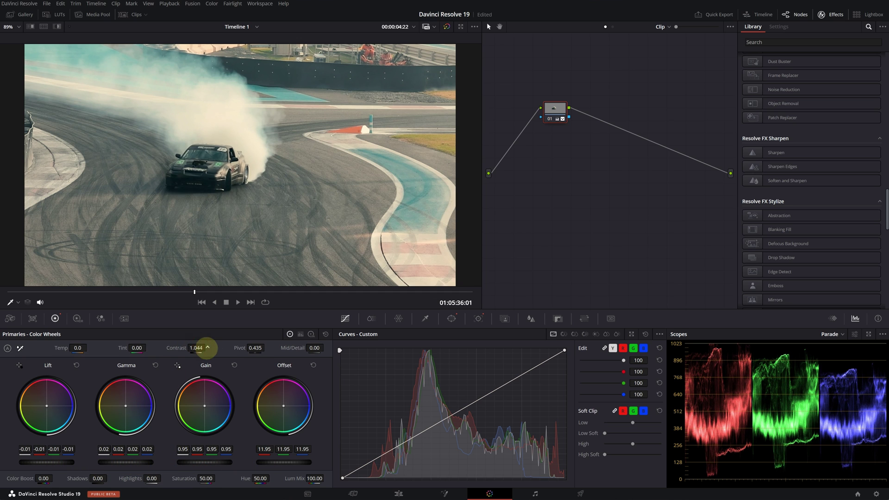
pyautogui.moveTo(208, 348); pyautogui.dragTo(246, 357)
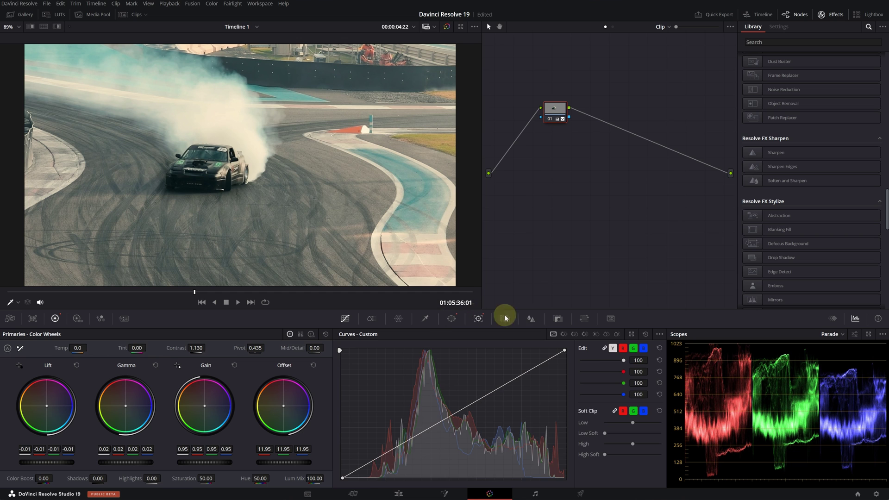
# Step: Sharpen the tracked car by setting the blur radius to 0.17 on all three channels
pyautogui.click(531, 318)
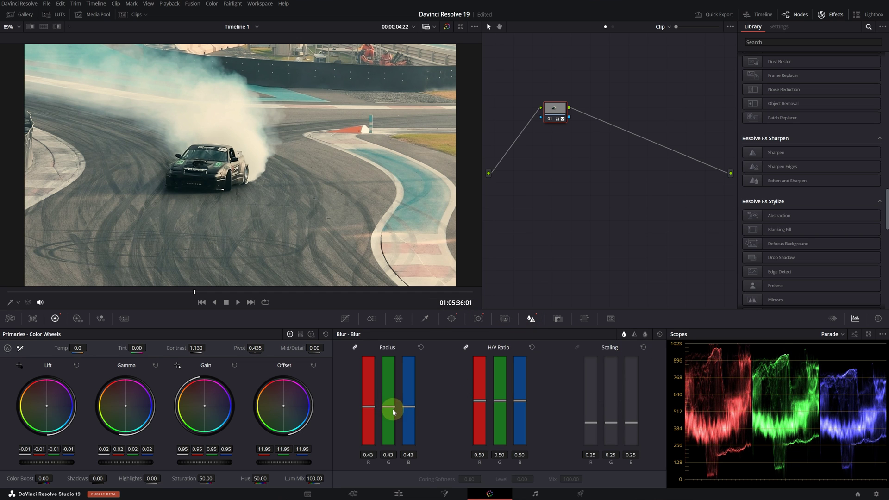
pyautogui.moveTo(400, 442); pyautogui.dragTo(399, 432)
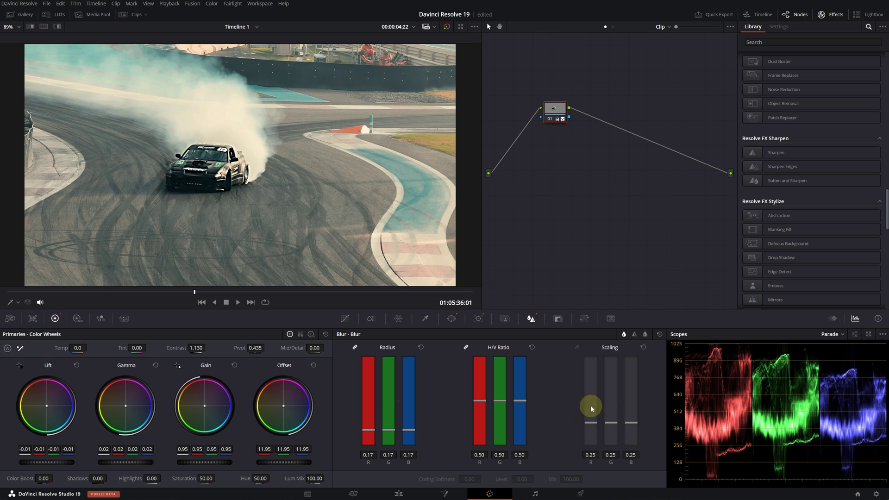
pyautogui.moveTo(591, 455); pyautogui.dragTo(611, 454)
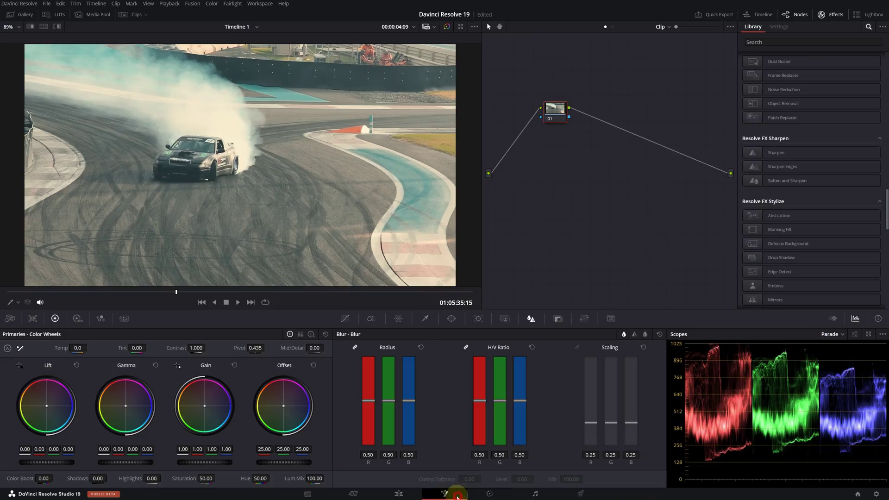
# Step: Open the drifting car clip on the Fusion page
pyautogui.click(445, 492)
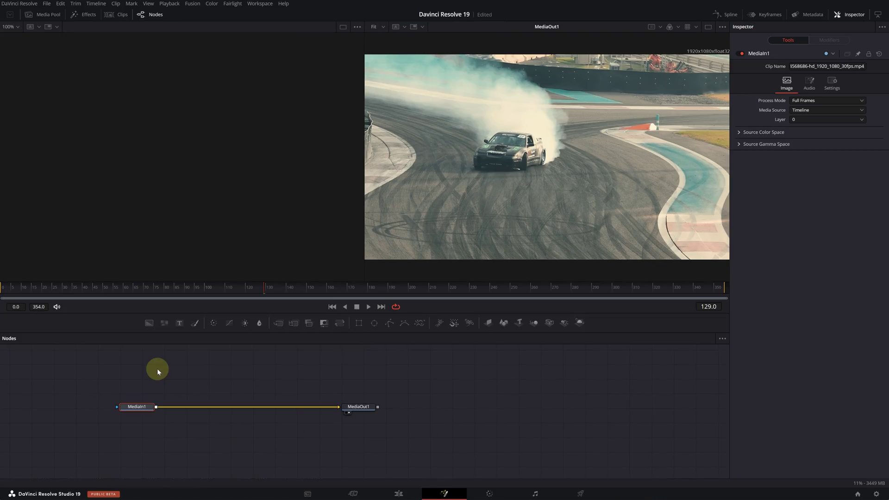
# Step: Add a Tracker node between MediaIn1 and MediaOut1
pyautogui.hotkey('ctrl', 'space')
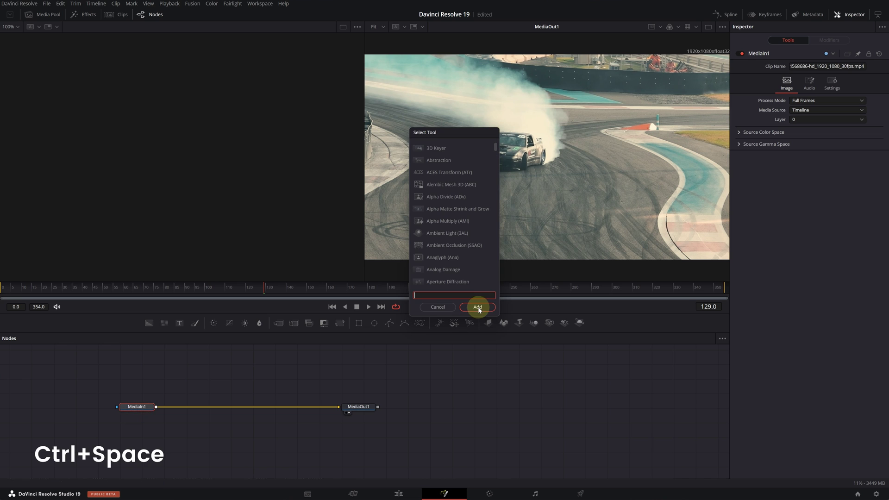
pyautogui.write('trac')
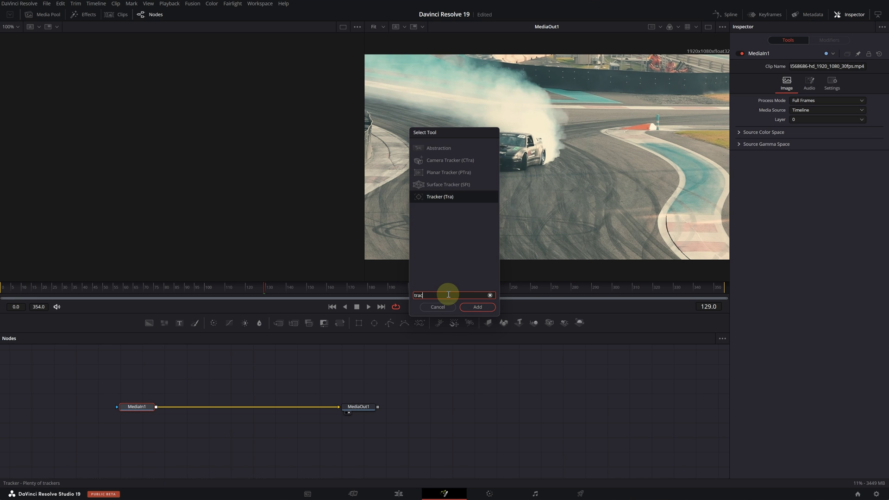
pyautogui.click(477, 307)
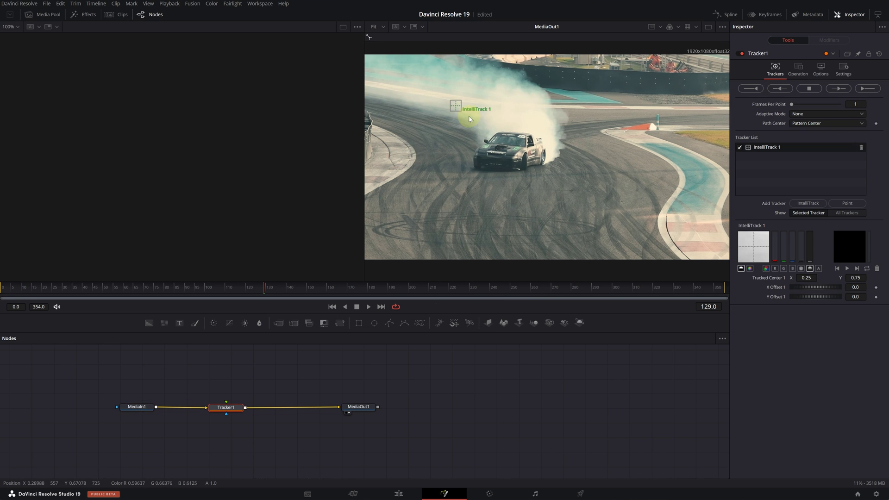
# Step: Place the IntelliTrack 1 point on the front of the drifting car and track it through the clip
pyautogui.moveTo(456, 109); pyautogui.dragTo(497, 160)
pyautogui.click(780, 88)
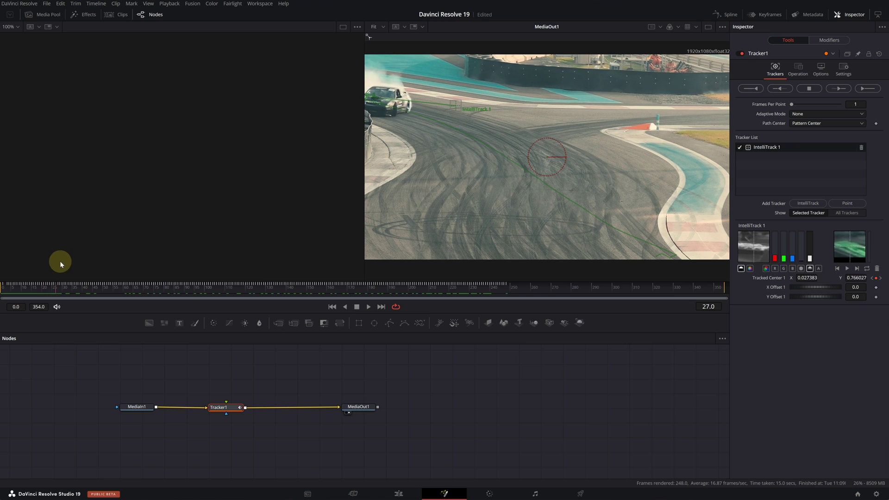
pyautogui.moveTo(89, 272); pyautogui.dragTo(88, 271)
# Step: Add a Text node above Tracker1 and connect its output to the tracker's foreground input
pyautogui.click(204, 367)
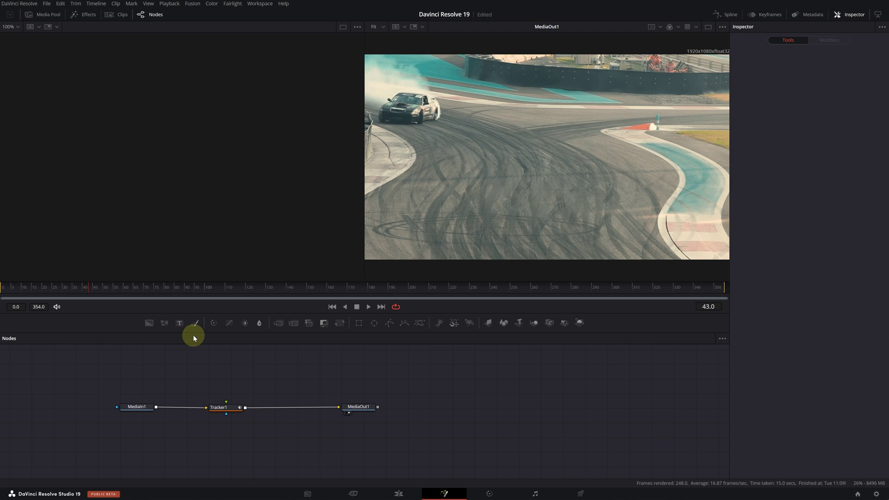
pyautogui.moveTo(209, 369); pyautogui.dragTo(224, 368)
pyautogui.moveTo(246, 366); pyautogui.dragTo(226, 406)
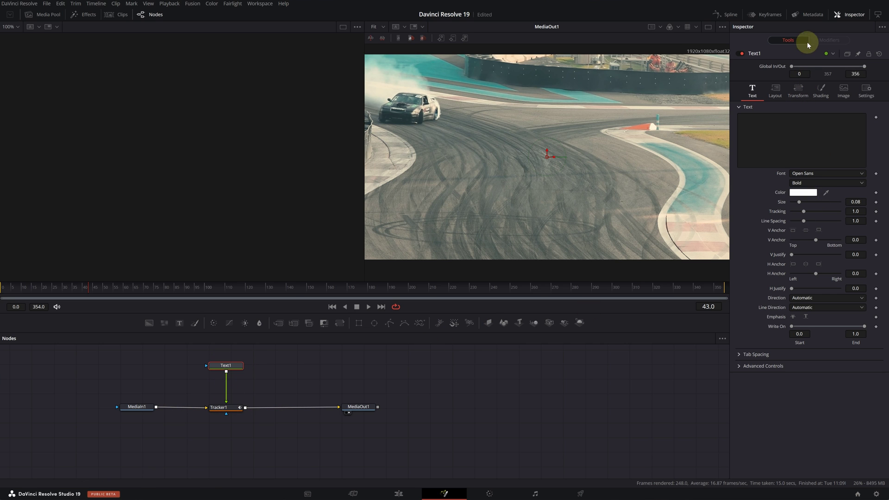
# Step: Change Tracker1's operation mode so the tracked car motion drives the connected text
pyautogui.click(221, 408)
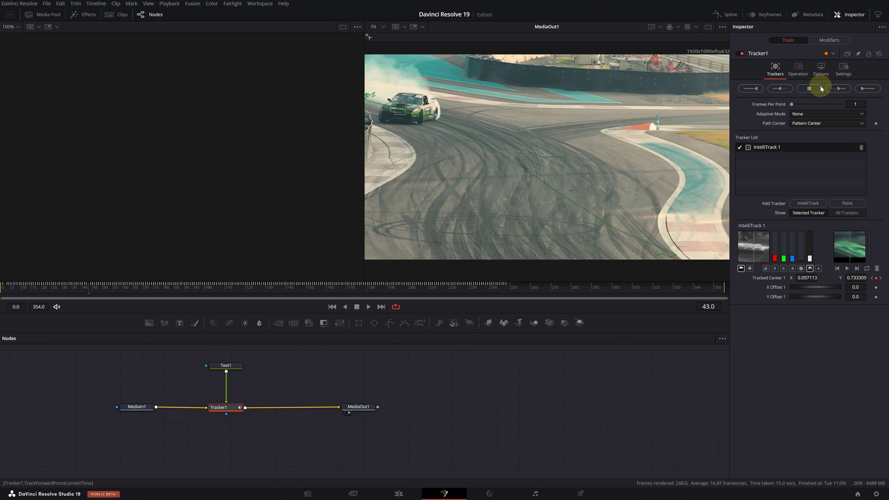
pyautogui.click(798, 69)
pyautogui.click(801, 86)
pyautogui.click(801, 98)
# Step: Enter "DRIFT MASTER" as the styled text of Text1
pyautogui.click(222, 365)
pyautogui.click(787, 131)
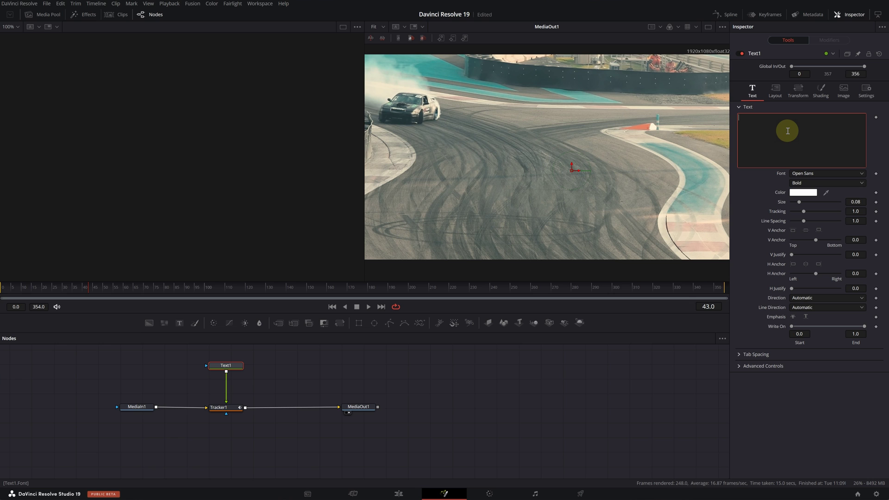
pyautogui.write('DRIFT MASTER')
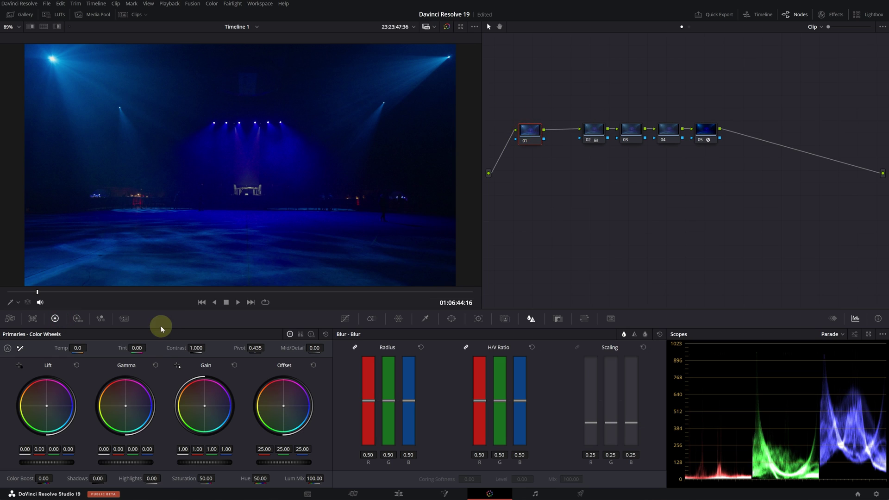
# Step: Set node 01's spatial noise reduction to UltraNR and place the noise sample area on the blue haze beside the stage
pyautogui.click(124, 320)
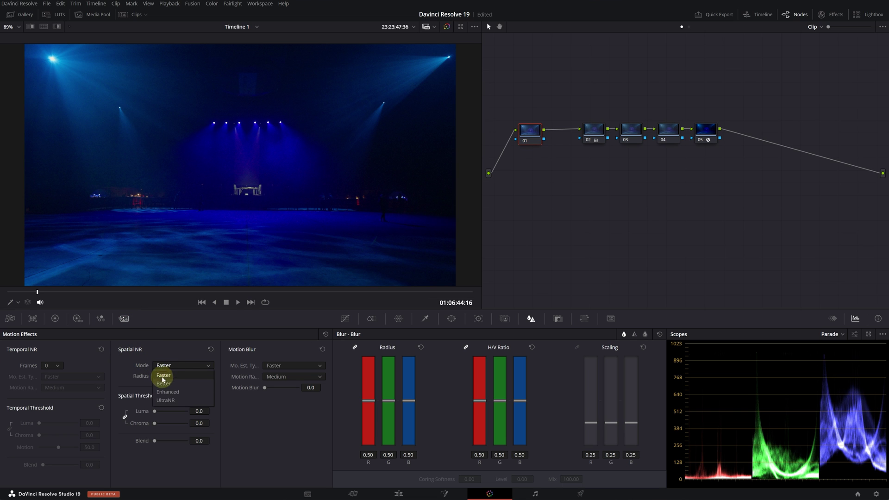
pyautogui.click(166, 400)
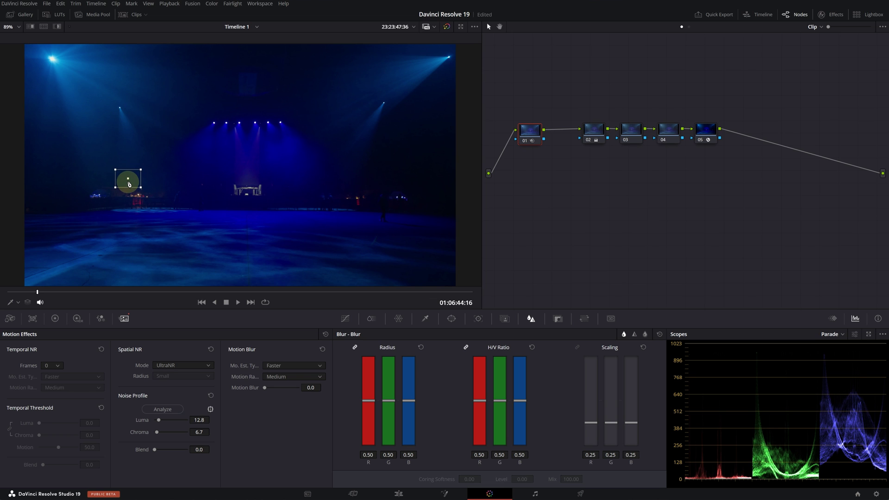
pyautogui.moveTo(129, 184); pyautogui.dragTo(303, 165)
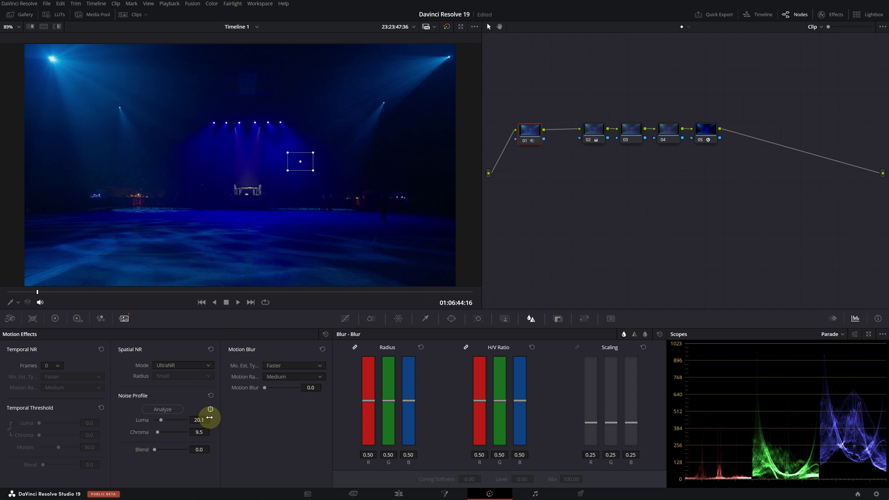
pyautogui.moveTo(297, 160); pyautogui.dragTo(286, 162)
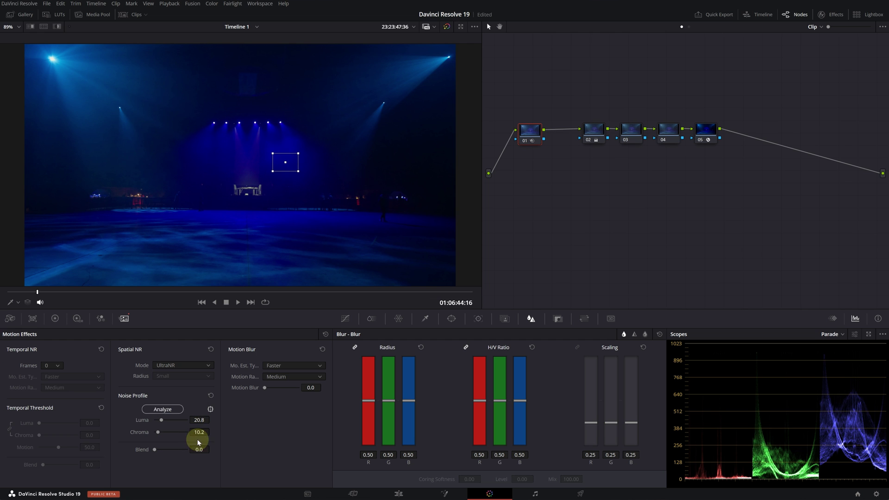
# Step: Compare the noise around the small spotlight with node 01's noise reduction off and on
pyautogui.scroll(8, 117, 135)
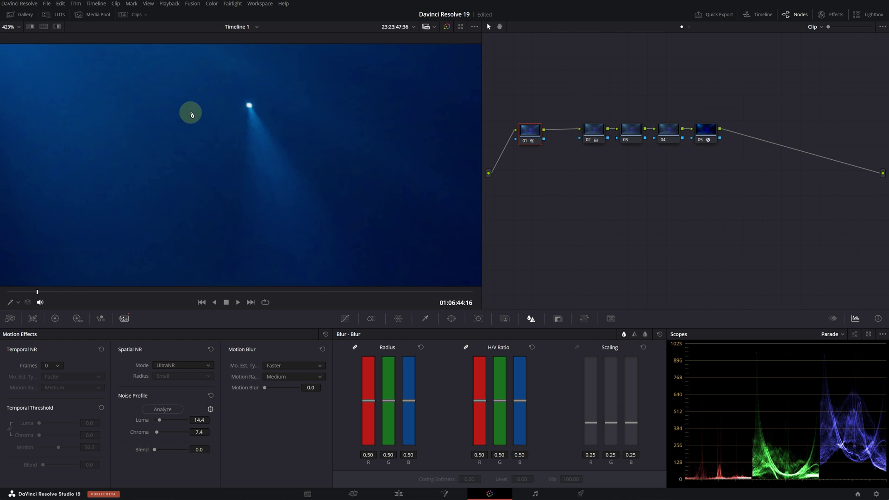
pyautogui.click(524, 141)
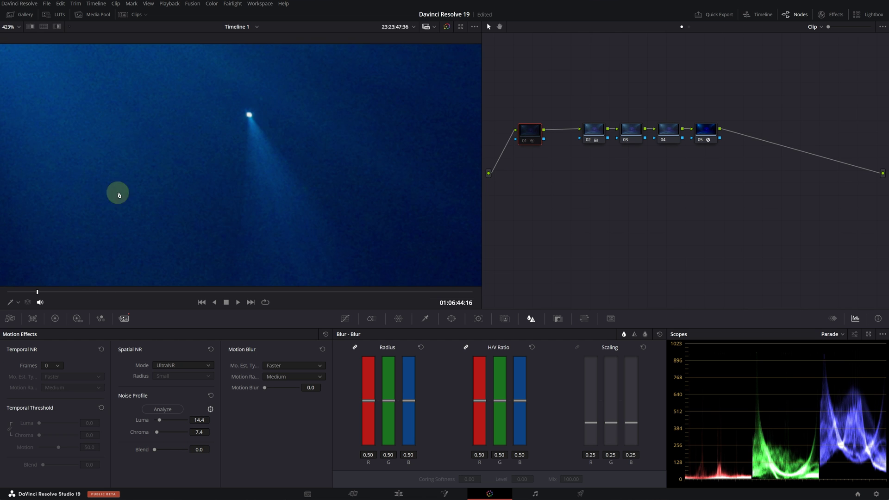
pyautogui.click(525, 139)
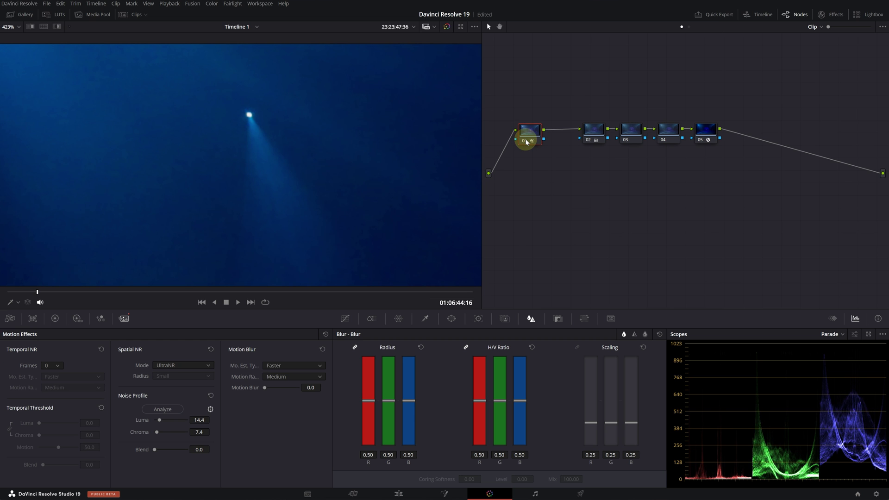
pyautogui.click(526, 140)
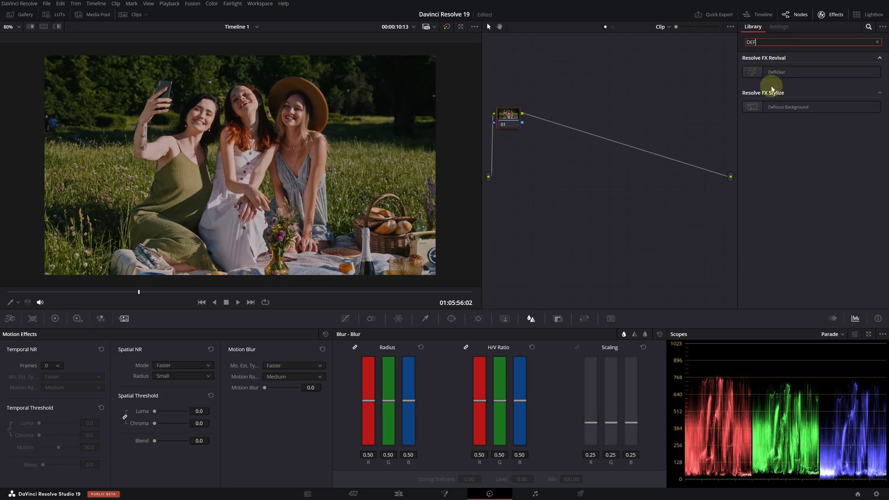
# Step: Apply the Defocus Background effect to the picnic clip's node and set up a Person Magic Mask with Better quality
pyautogui.moveTo(743, 113); pyautogui.dragTo(593, 145)
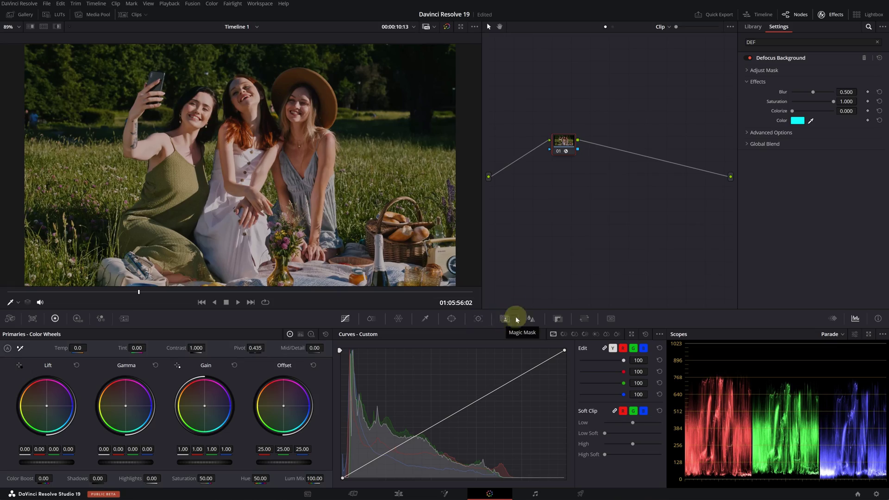
pyautogui.click(504, 319)
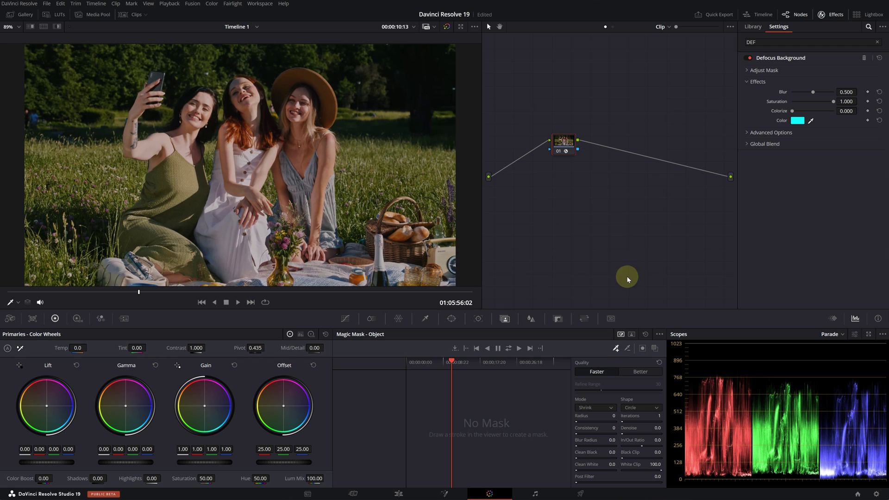
pyautogui.click(624, 373)
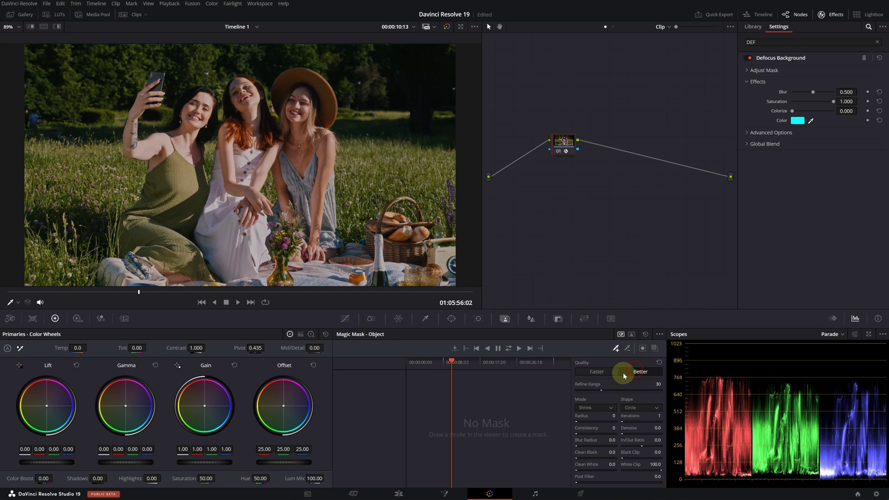
pyautogui.click(632, 336)
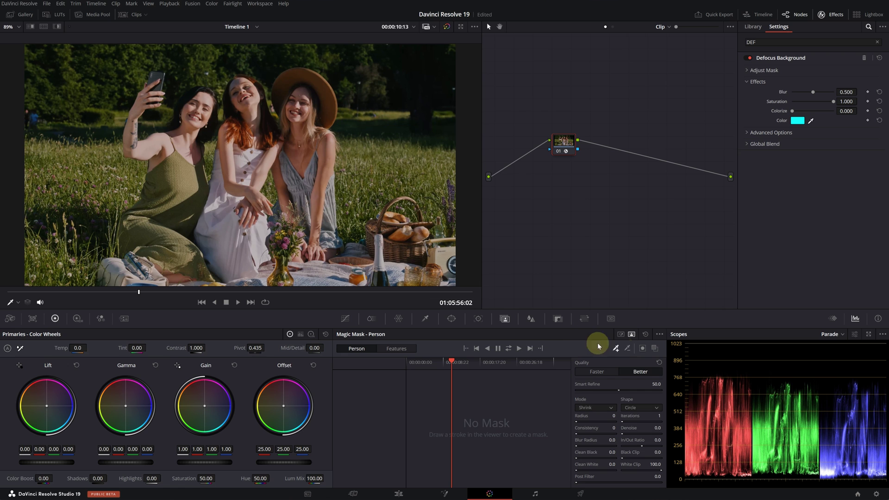
# Step: Draw Person mask strokes over the three women, the selfie arm, the blanket and the picnic basket
pyautogui.moveTo(205, 95); pyautogui.dragTo(188, 133)
pyautogui.moveTo(148, 96)
pyautogui.mouseDown()
pyautogui.moveTo(131, 143)
pyautogui.moveTo(162, 144)
pyautogui.mouseUp()
pyautogui.moveTo(183, 161); pyautogui.dragTo(189, 272)
pyautogui.moveTo(239, 262)
pyautogui.mouseDown()
pyautogui.moveTo(234, 162)
pyautogui.moveTo(245, 94)
pyautogui.mouseUp()
pyautogui.moveTo(251, 87); pyautogui.dragTo(264, 126)
pyautogui.moveTo(306, 87)
pyautogui.mouseDown()
pyautogui.moveTo(306, 229)
pyautogui.moveTo(281, 96)
pyautogui.mouseUp()
pyautogui.moveTo(277, 139); pyautogui.dragTo(256, 184)
pyautogui.moveTo(259, 196)
pyautogui.mouseDown()
pyautogui.moveTo(271, 214)
pyautogui.moveTo(235, 273)
pyautogui.mouseUp()
pyautogui.moveTo(162, 275); pyautogui.dragTo(251, 282)
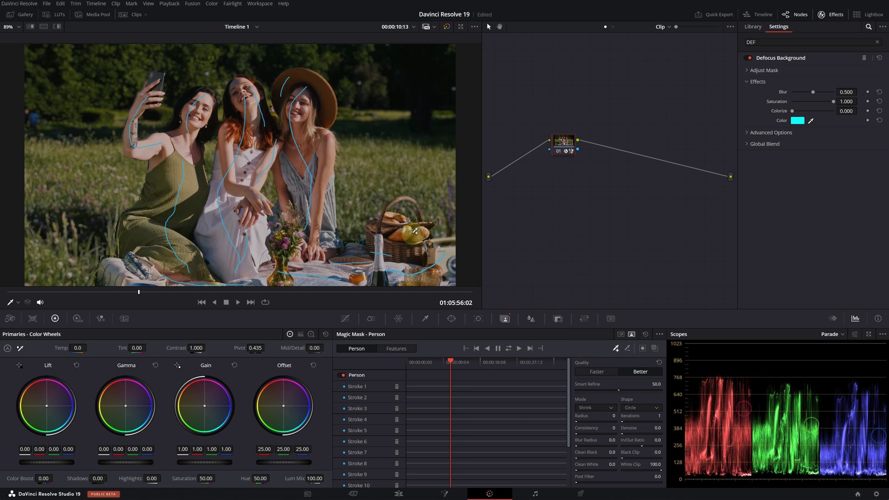
pyautogui.moveTo(426, 244); pyautogui.dragTo(448, 247)
pyautogui.moveTo(450, 241); pyautogui.dragTo(452, 201)
pyautogui.moveTo(119, 274); pyautogui.dragTo(132, 212)
pyautogui.moveTo(152, 181); pyautogui.dragTo(156, 158)
pyautogui.moveTo(175, 147); pyautogui.dragTo(189, 152)
pyautogui.moveTo(314, 133); pyautogui.dragTo(333, 155)
pyautogui.moveTo(328, 194); pyautogui.dragTo(328, 220)
pyautogui.moveTo(422, 223); pyautogui.dragTo(415, 205)
# Step: Check the mask's coverage by toggling Mask Preview on and off in Defocus Background
pyautogui.click(655, 129)
pyautogui.click(762, 70)
pyautogui.click(792, 82)
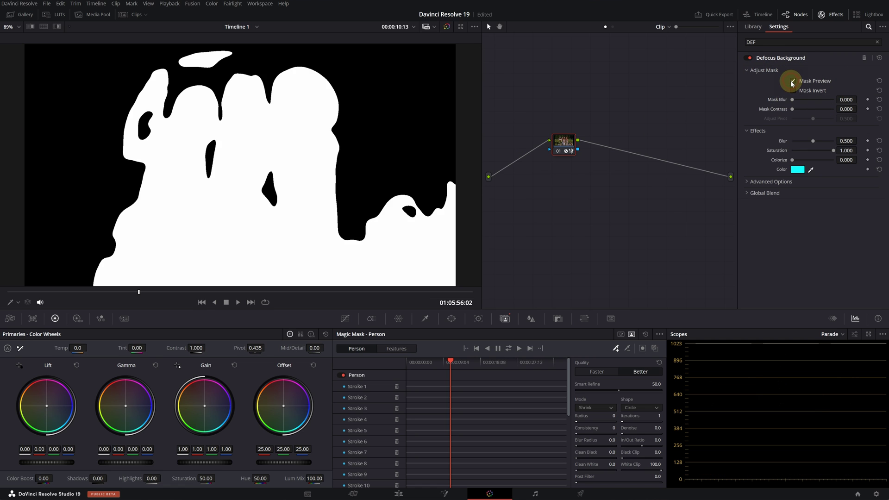
pyautogui.click(793, 82)
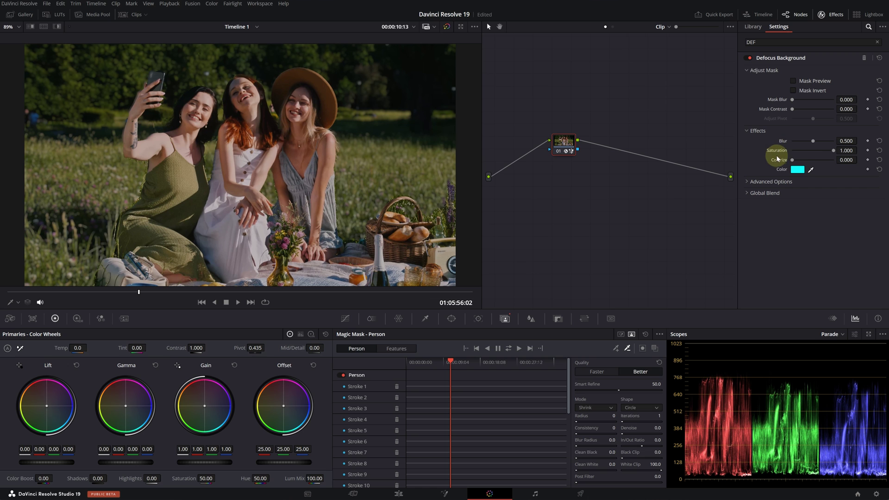
# Step: Set Mask Blur to 0.578, background blur to 0.468, saturation to 0 and Colorize to 0.477 with red #ff0000
pyautogui.moveTo(813, 141); pyautogui.dragTo(823, 142)
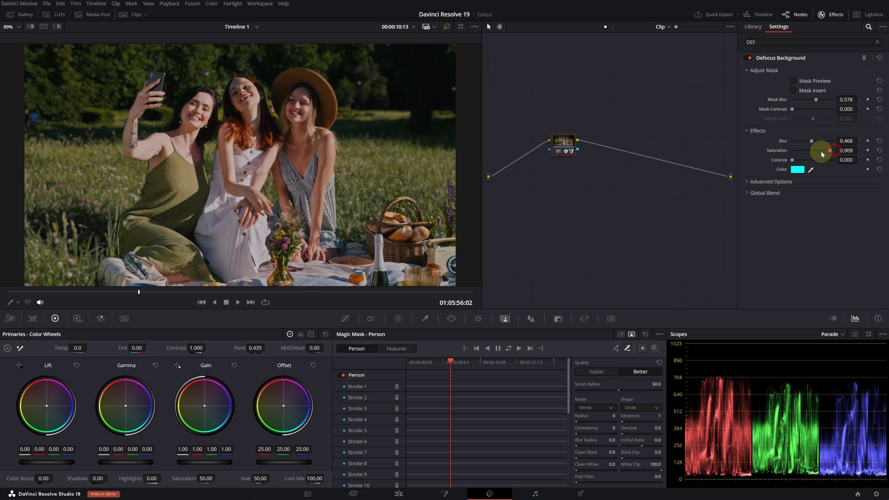
pyautogui.moveTo(819, 151)
pyautogui.mouseDown()
pyautogui.moveTo(777, 159)
pyautogui.moveTo(812, 160)
pyautogui.mouseUp()
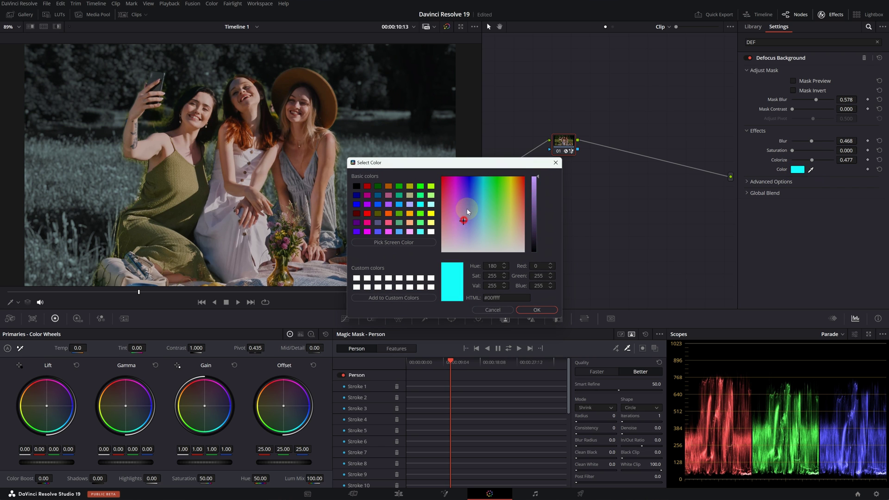
pyautogui.moveTo(468, 206); pyautogui.dragTo(524, 177)
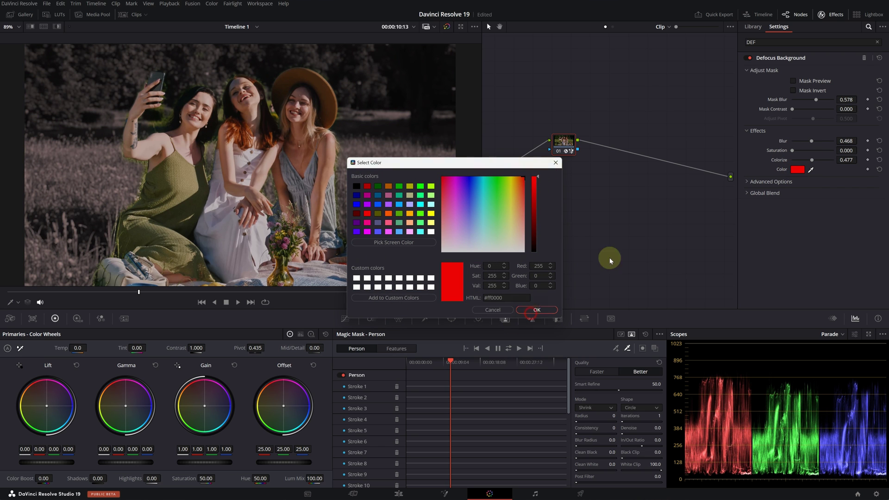
pyautogui.press('Return')
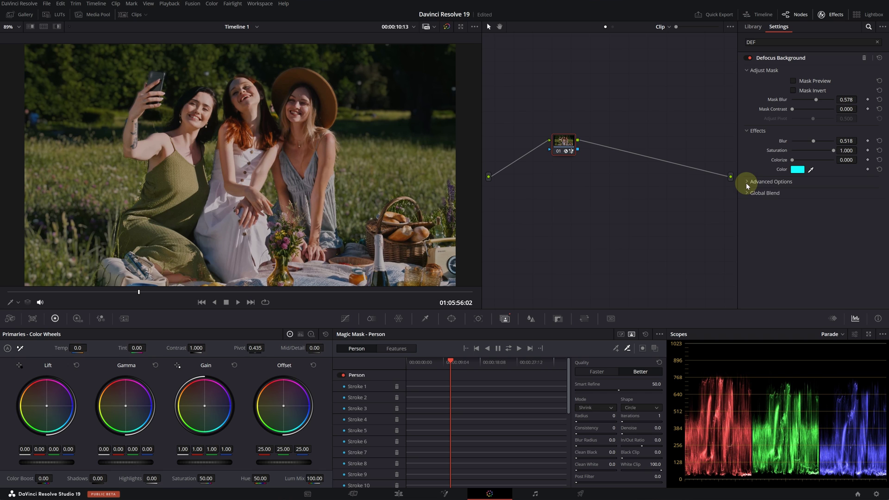
# Step: Compare Gaussian with Lens blur and keep Lens, with anamorphism 1.042 and highlights 0.340
pyautogui.click(746, 186)
pyautogui.click(796, 193)
pyautogui.moveTo(825, 207); pyautogui.dragTo(832, 205)
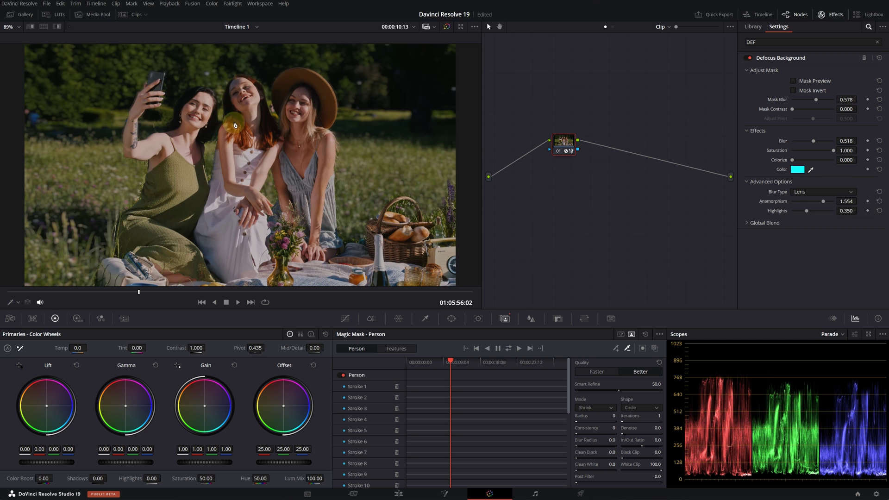
pyautogui.click(808, 191)
pyautogui.click(802, 200)
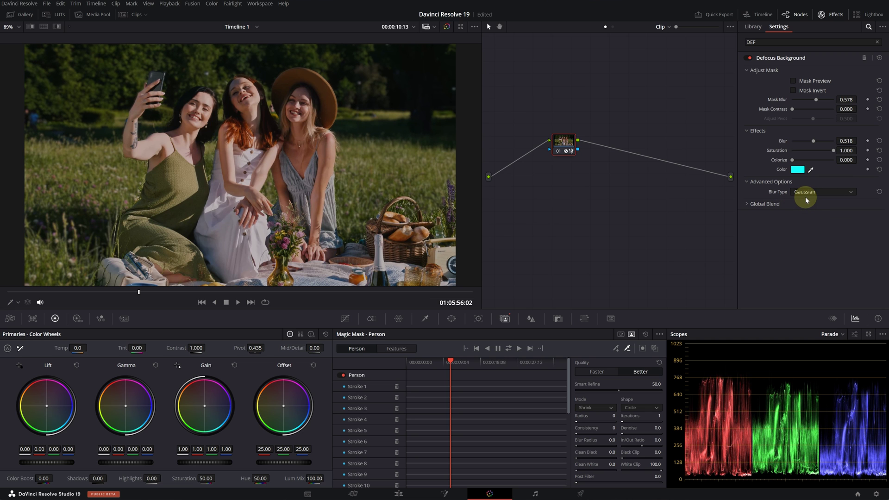
pyautogui.click(806, 200)
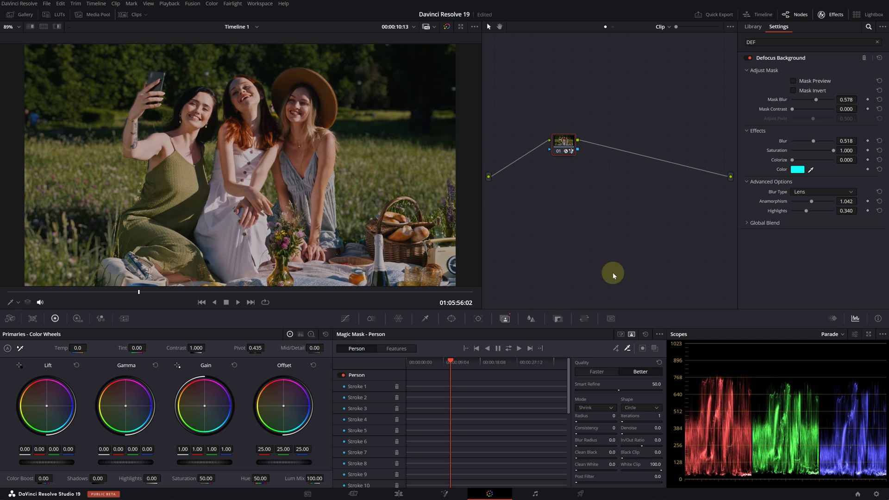
# Step: Compare the shot with node 01 off and on, and track the Person mask forward through the clip
pyautogui.click(557, 154)
pyautogui.click(556, 153)
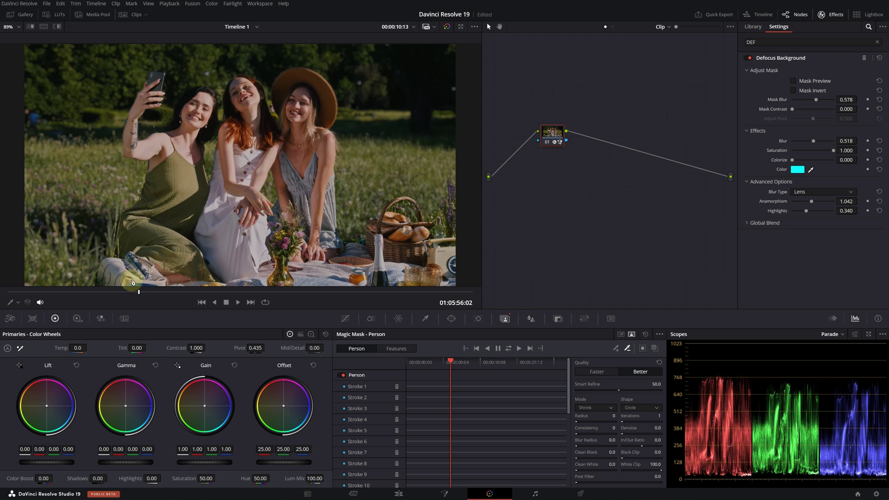
pyautogui.moveTo(171, 294); pyautogui.dragTo(238, 299)
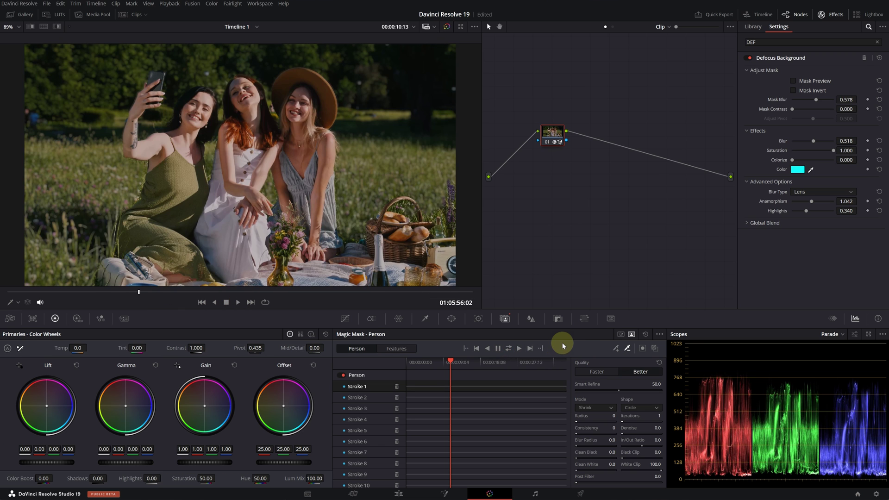
pyautogui.press('space')
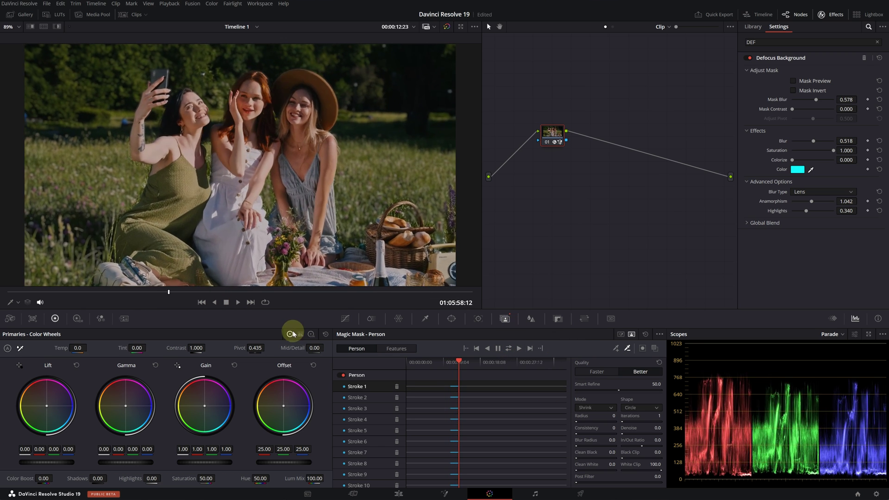